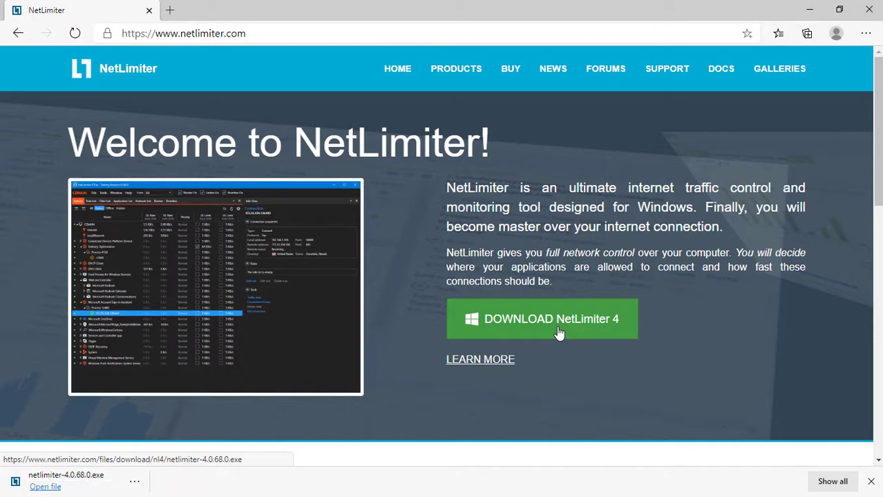
Run the downloaded NetLimiter 4 installer, accept the license terms and install to the default folder
left_click(45, 487)
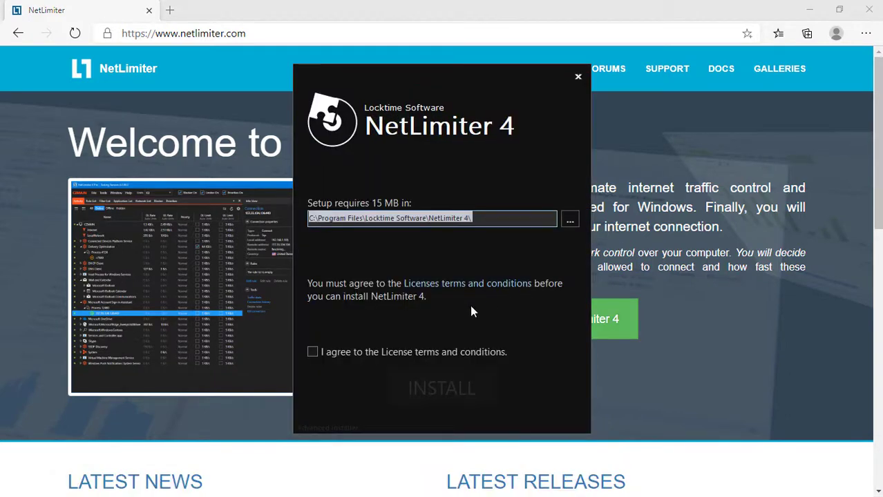
left_click(312, 353)
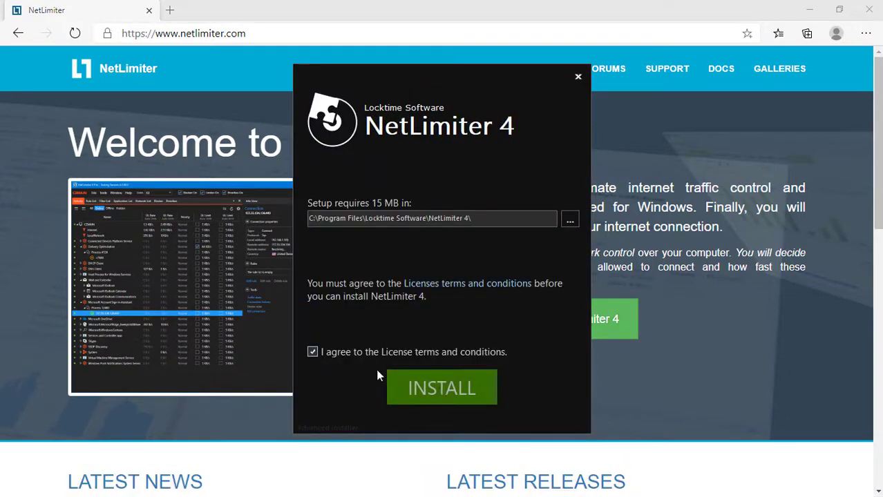
left_click(442, 391)
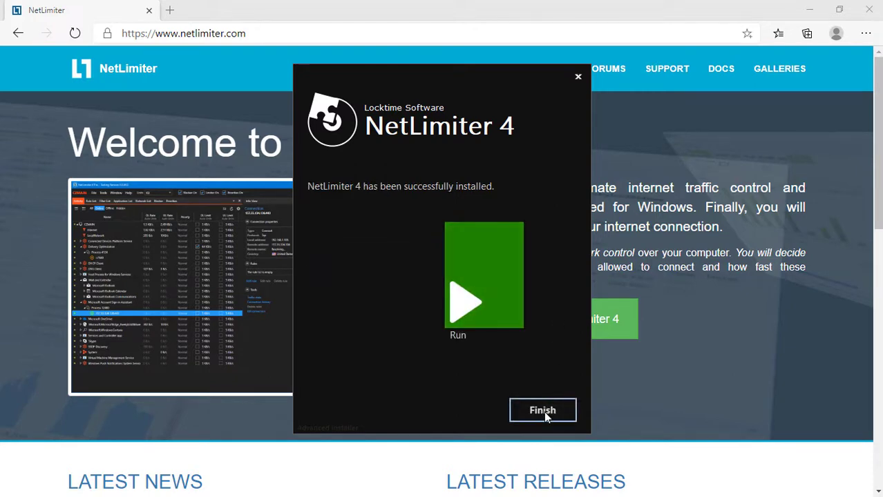
left_click(544, 411)
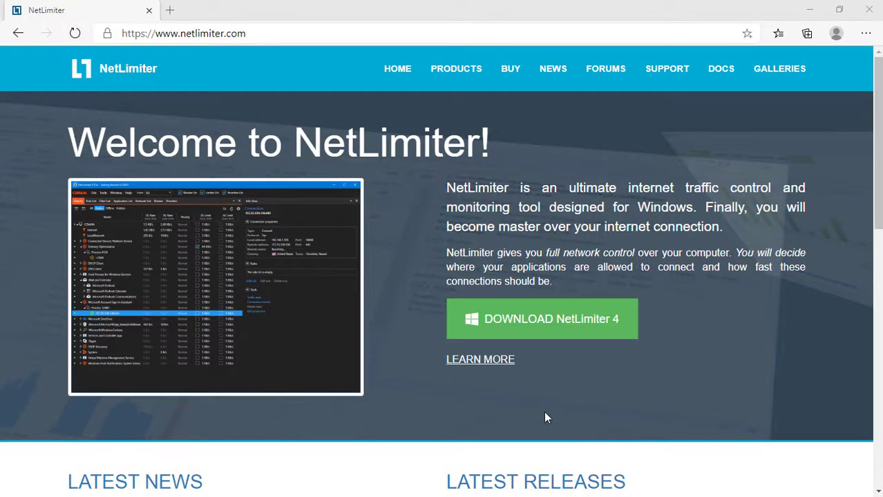
left_click(812, 14)
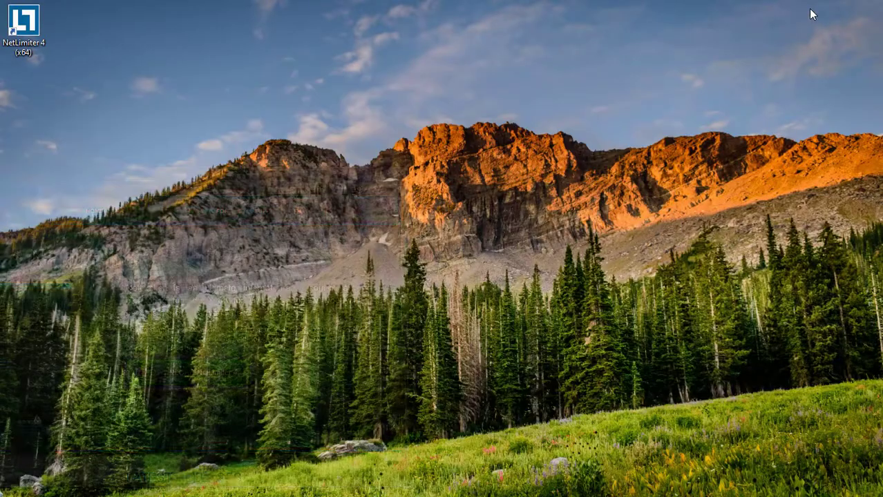
Launch NetLimiter 4 (x64) from its desktop shortcut
double_click(31, 32)
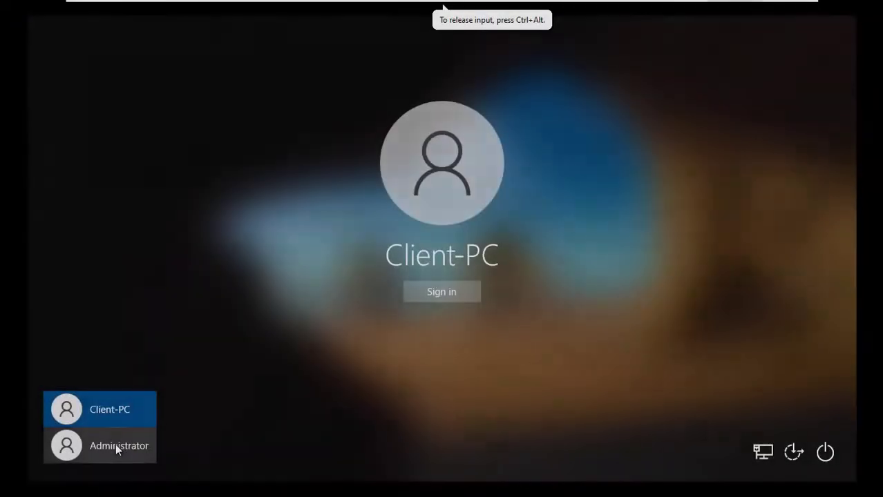
Sign in to the client PC as Administrator and bring up actions for the NetLimiter installer file
left_click(116, 445)
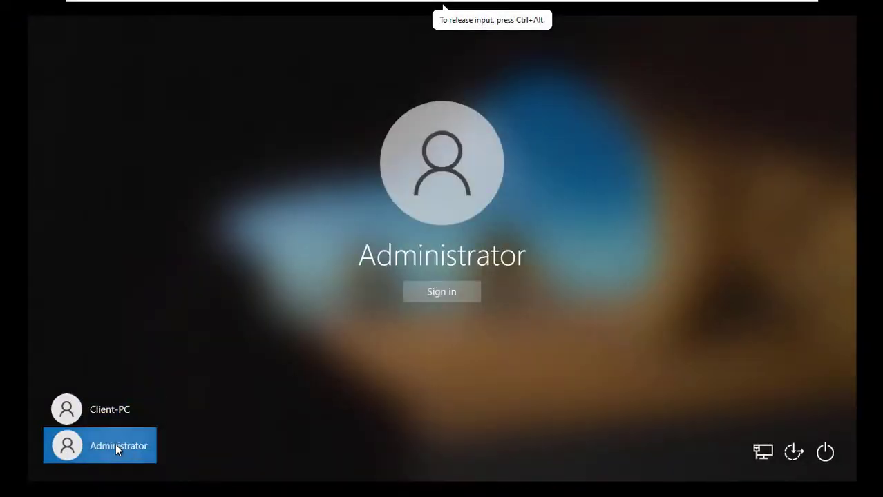
left_click(455, 291)
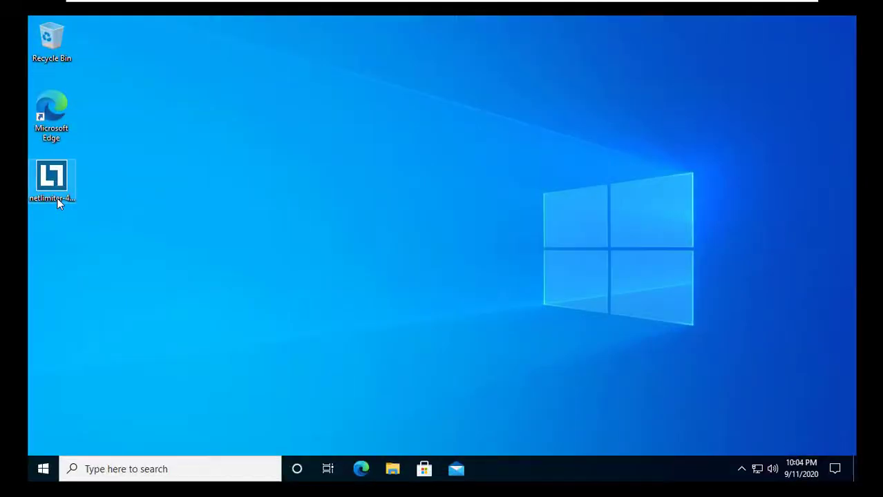
left_click(57, 198)
right_click(50, 185)
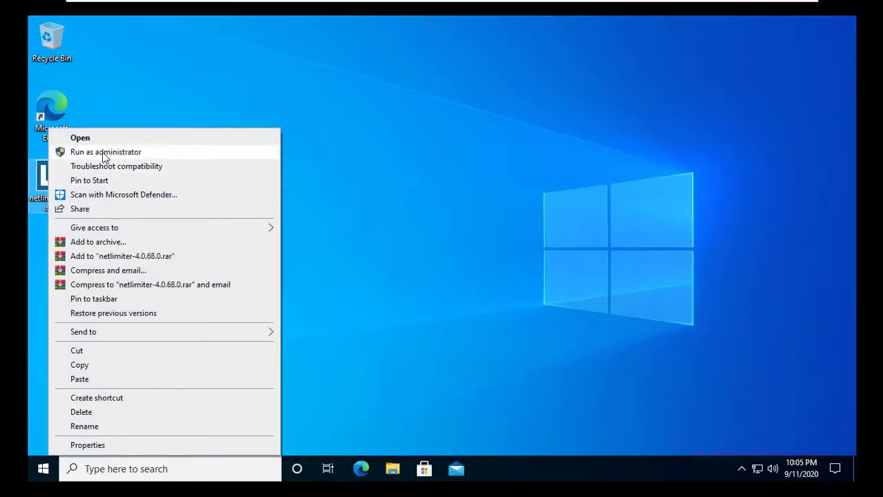
Run the NetLimiter 4 installer as administrator, accept the license and complete the installation
left_click(104, 153)
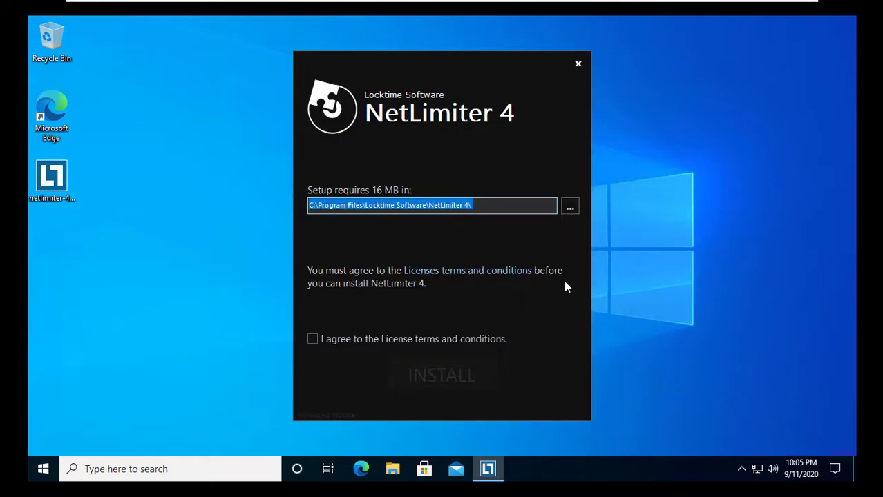
left_click(335, 339)
left_click(446, 376)
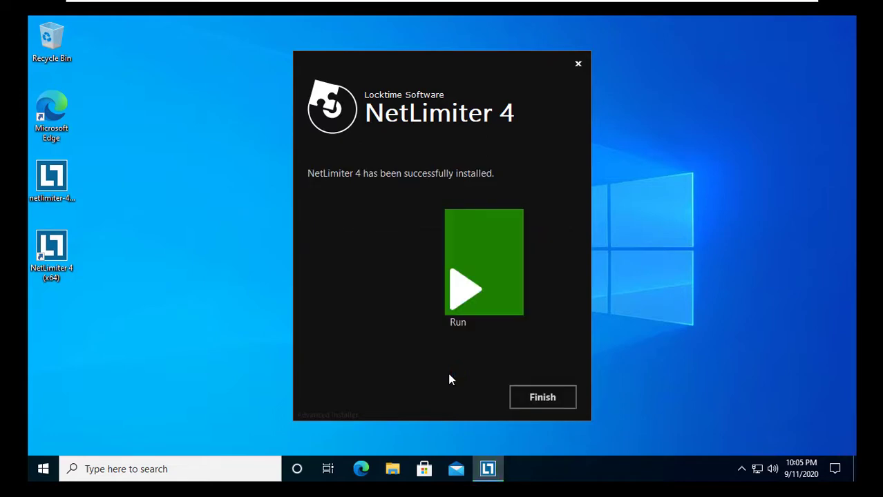
left_click(542, 400)
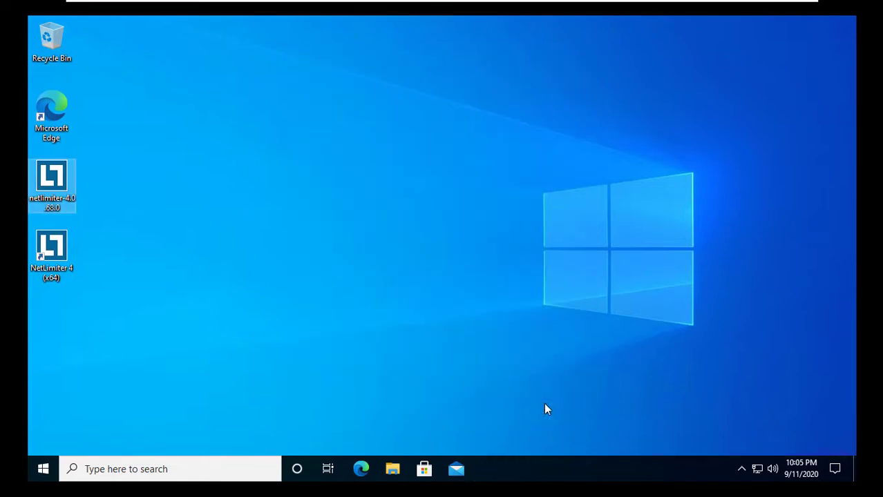
Enable Listen for remote connections on TCP port 4045 in NetLimiter Options and apply it
double_click(61, 250)
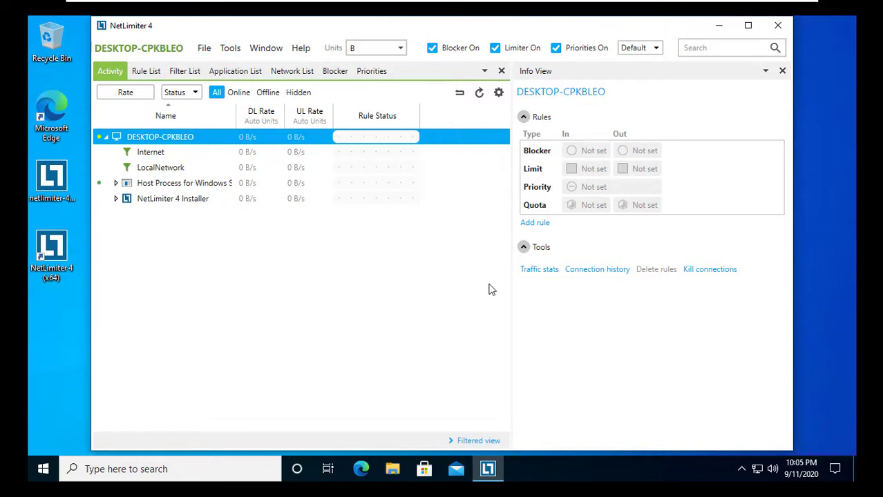
left_click(221, 53)
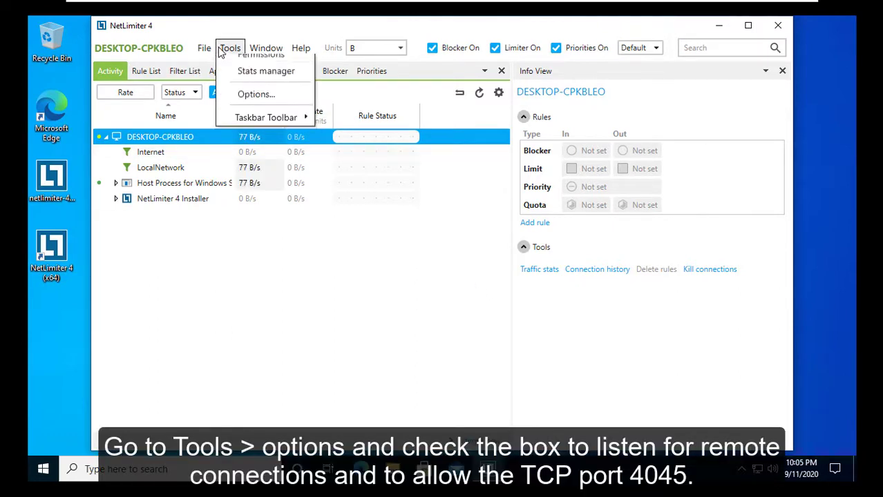
left_click(253, 120)
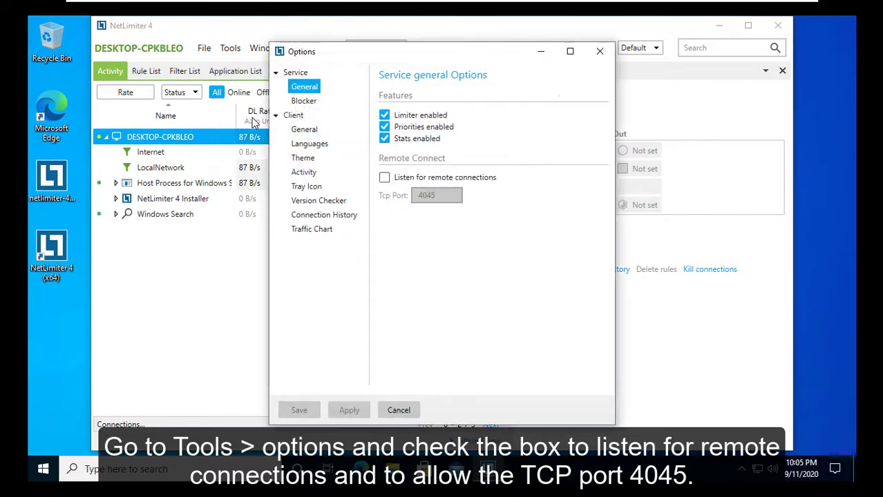
left_click(384, 181)
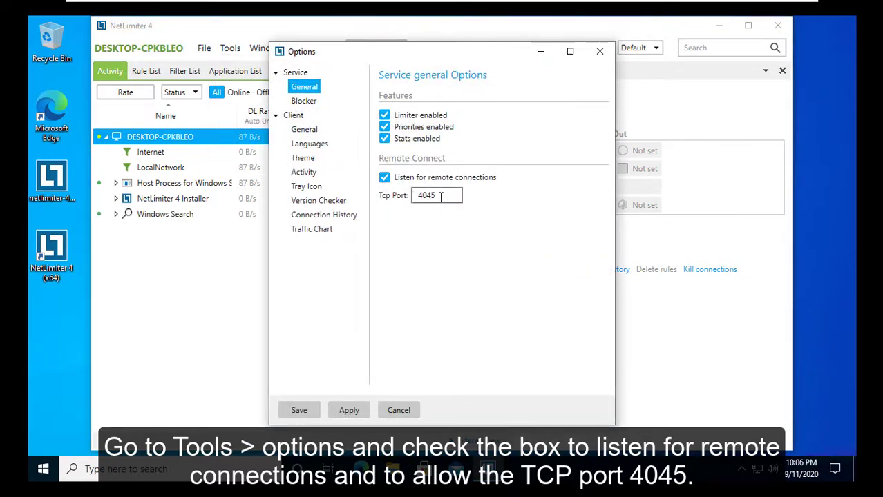
left_click_drag(440, 196, 415, 199)
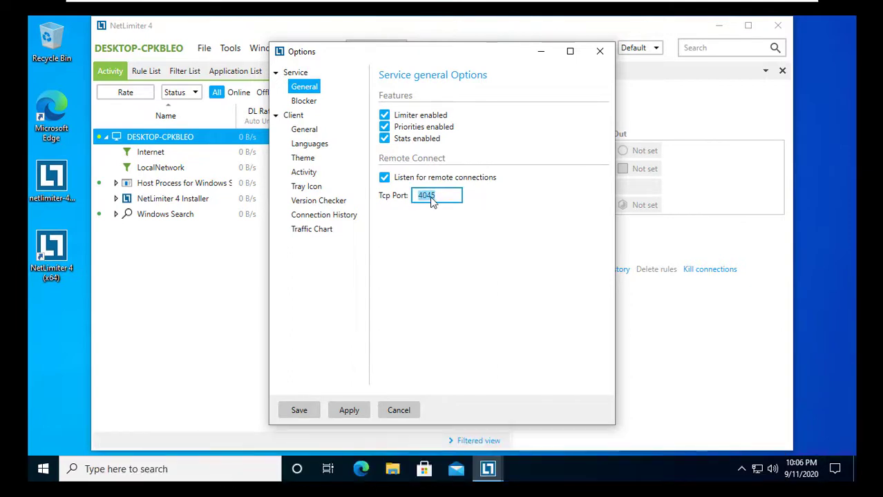
left_click(349, 410)
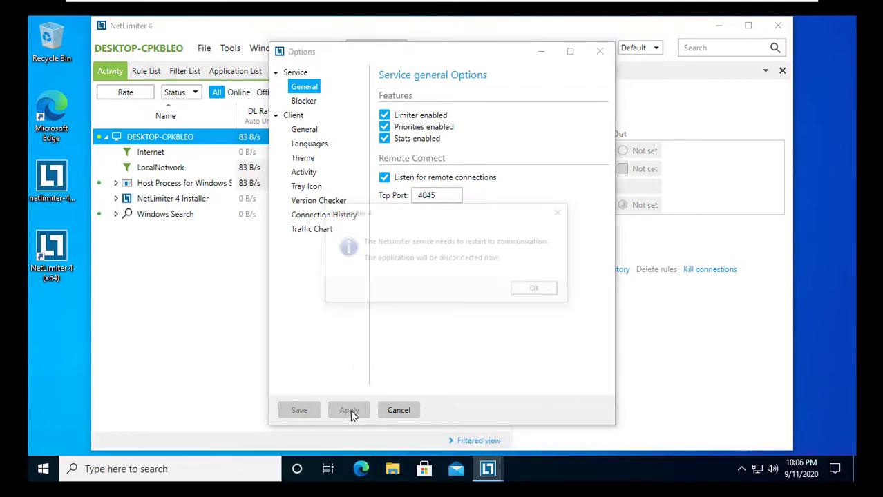
left_click(539, 290)
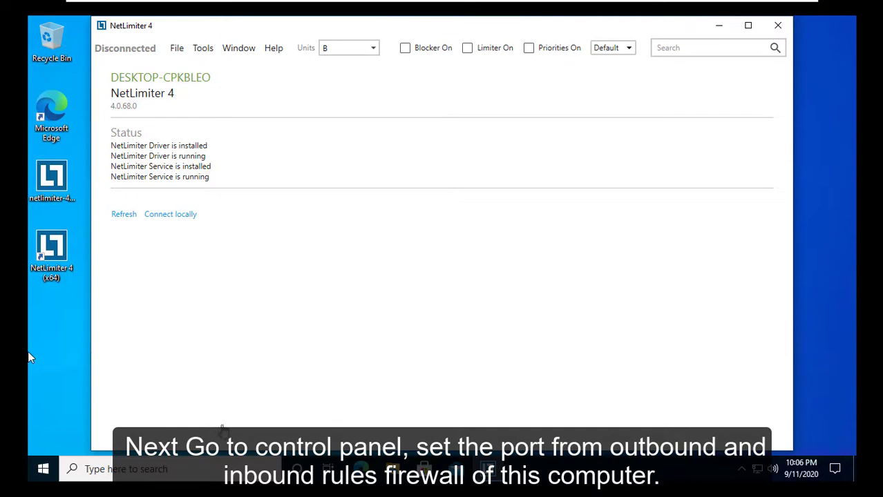
Open Control Panel via Windows search and show all items as large icons
left_click(127, 468)
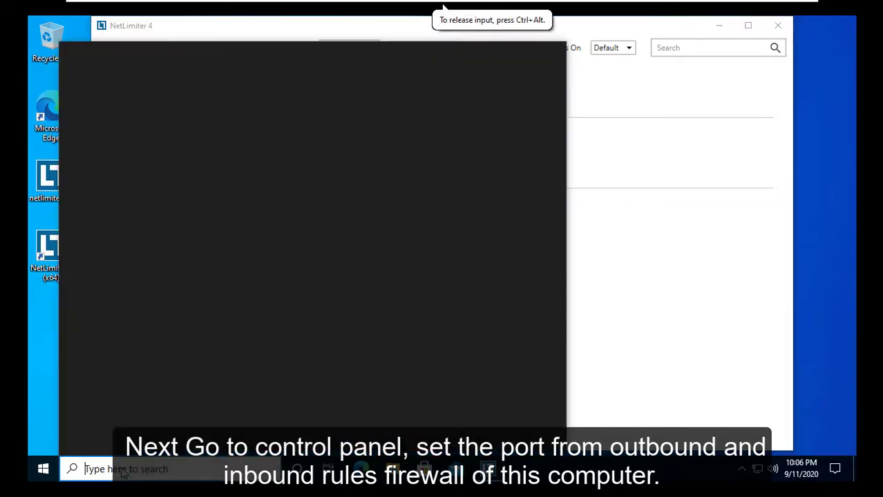
type("cont")
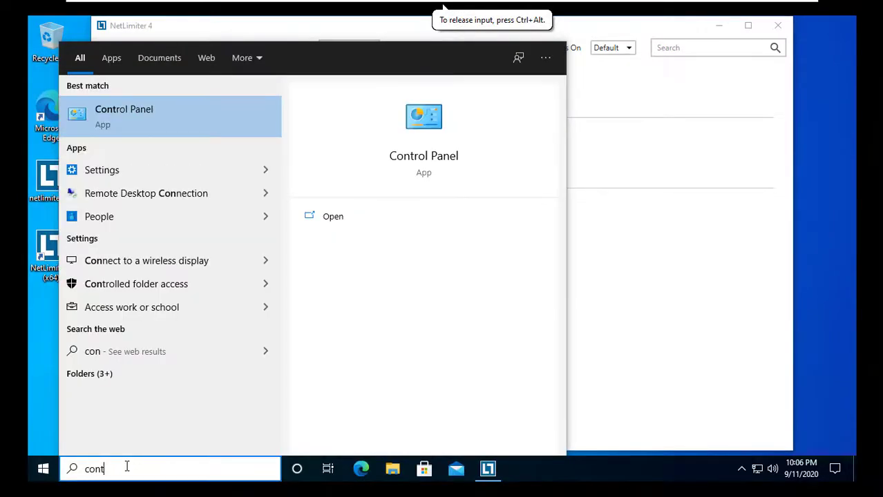
type("rol panel")
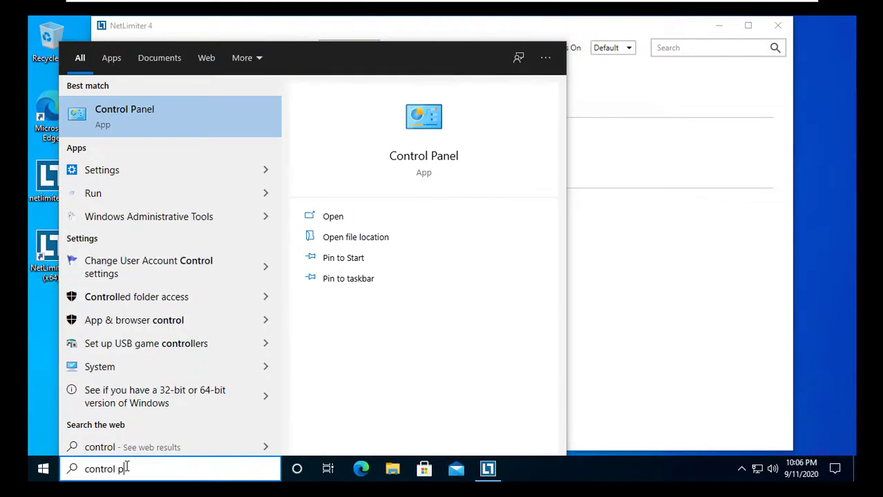
key("Return")
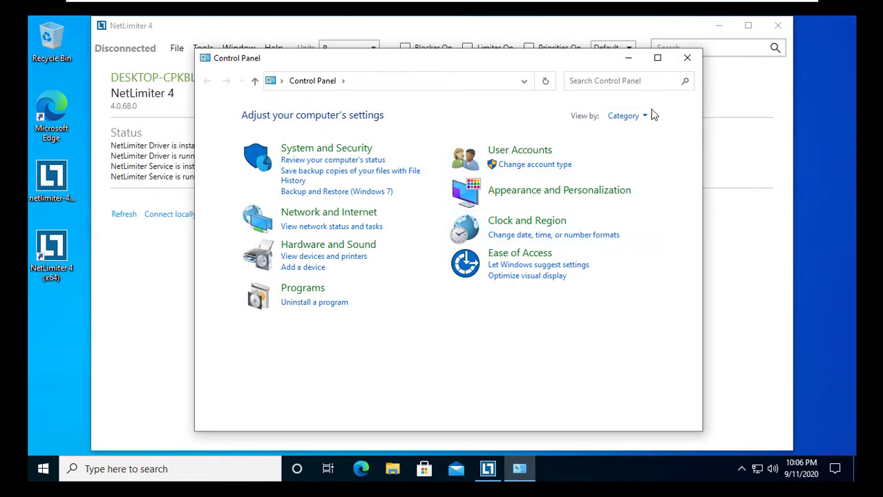
left_click(643, 115)
left_click(637, 148)
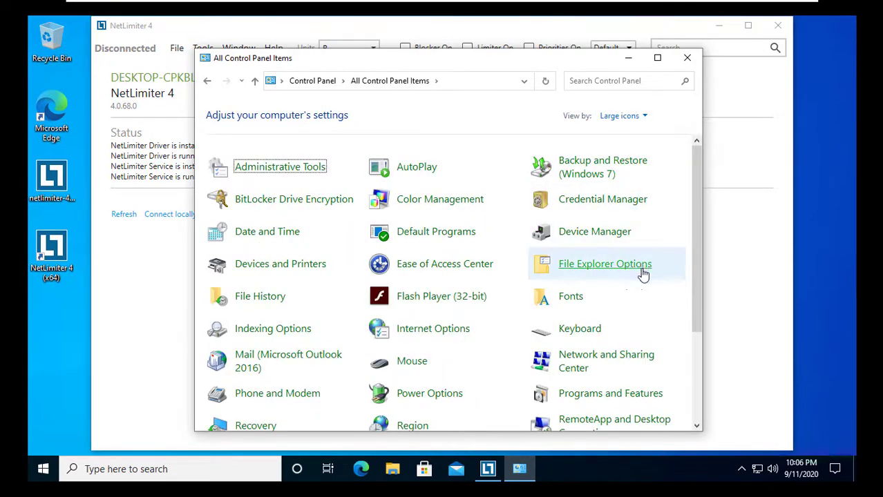
Open Windows Defender Firewall's advanced settings
scroll(640, 270, "down", 5)
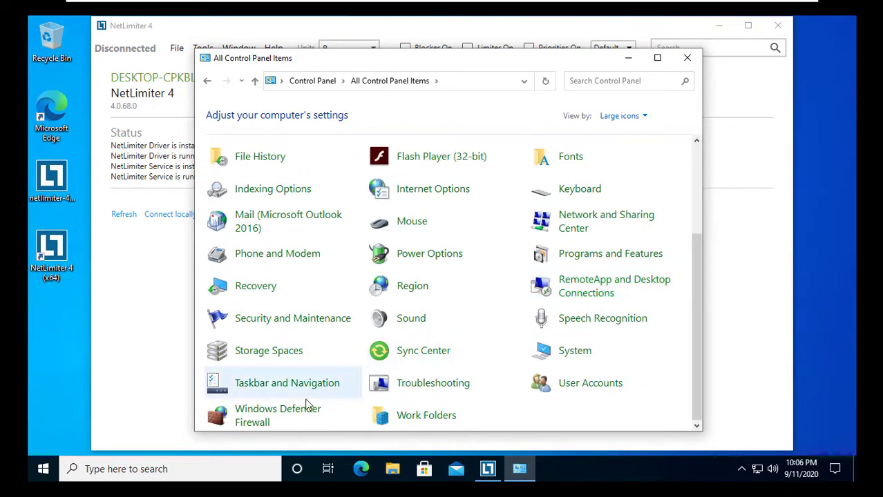
left_click(287, 411)
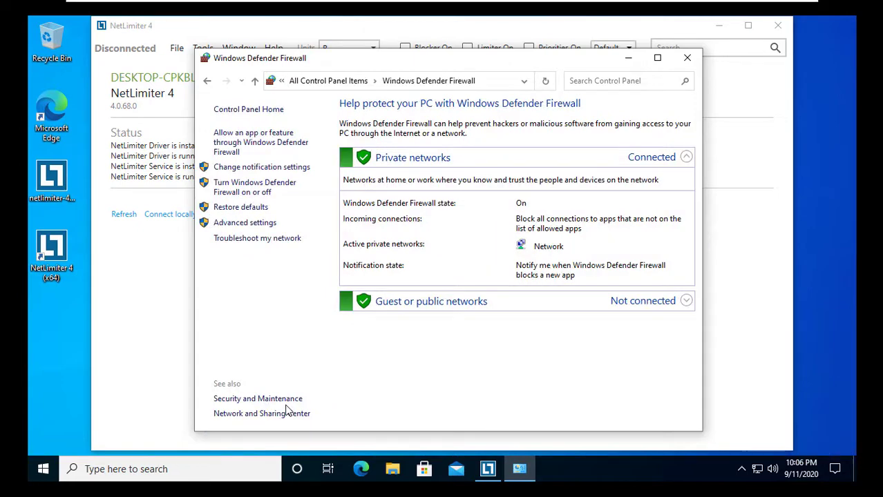
left_click(245, 223)
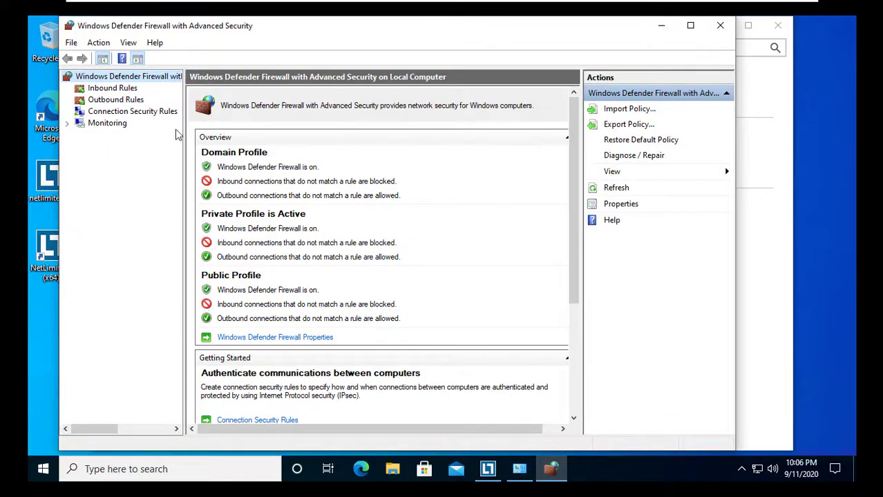
Create inbound port rule 'Netlimiter Inbound' allowing TCP port 4045 on all profiles
left_click(127, 87)
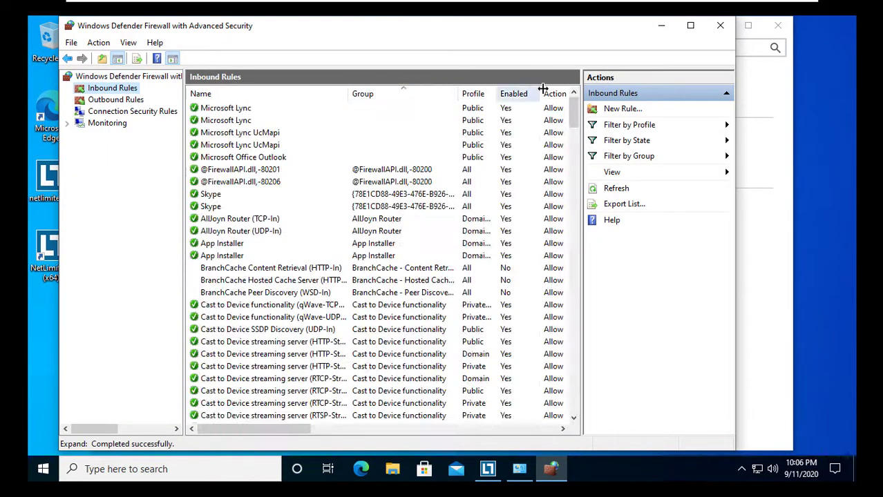
left_click(627, 111)
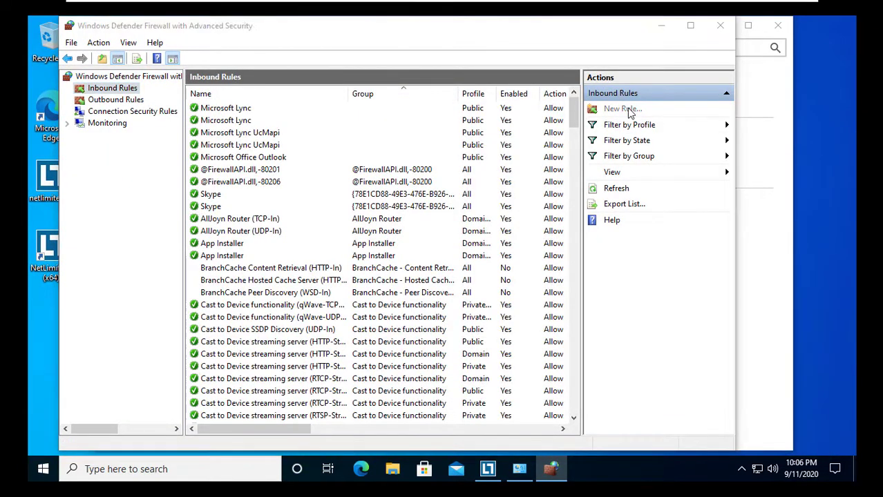
left_click(236, 228)
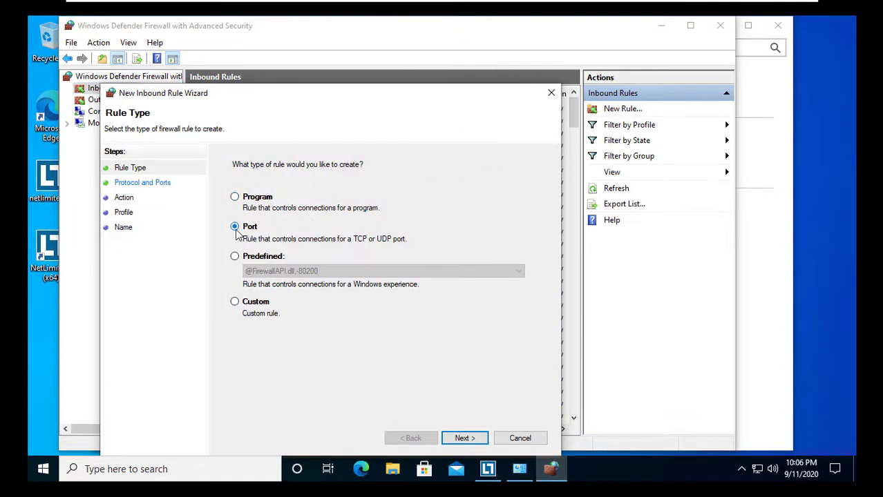
left_click(464, 438)
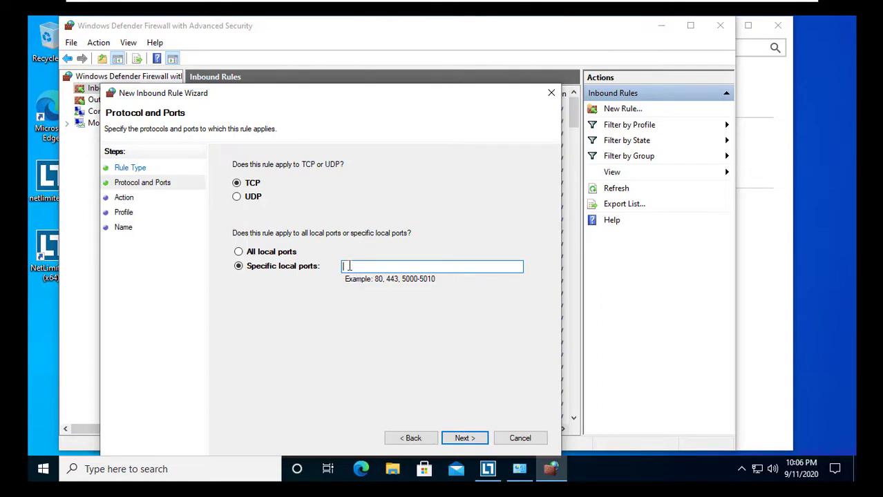
type("4045")
left_click(468, 446)
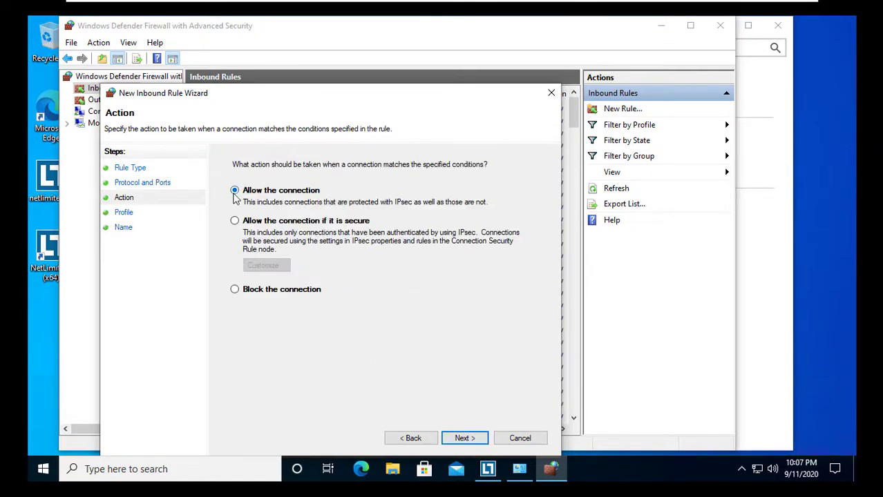
left_click(467, 445)
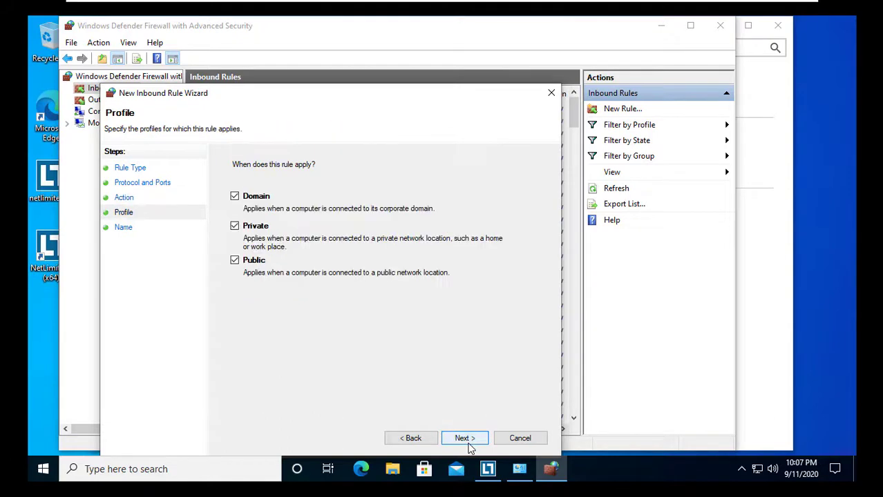
left_click(469, 445)
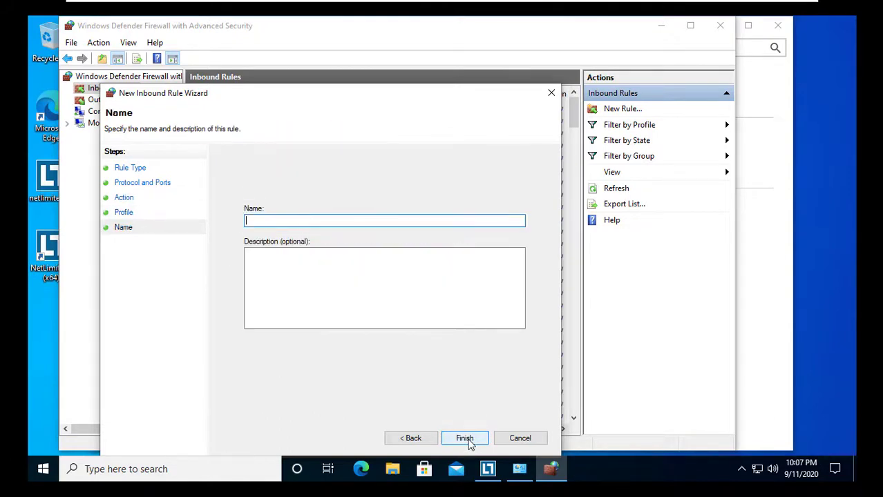
type("Netlimiter")
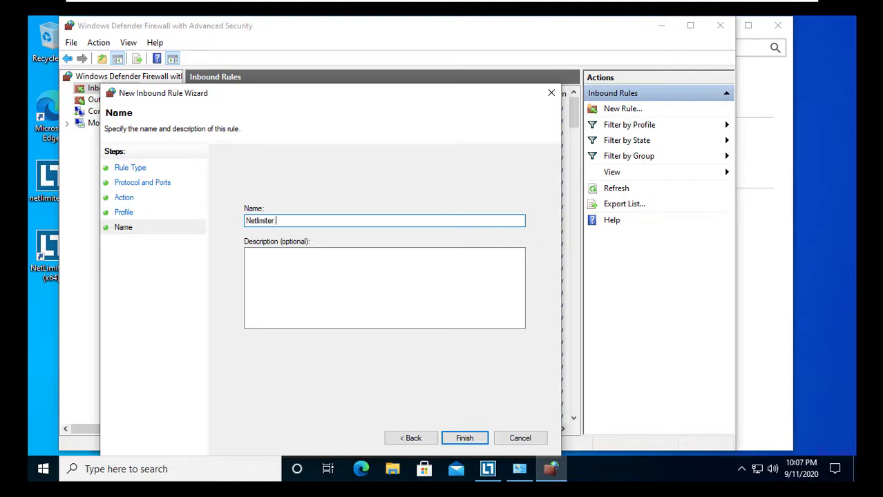
type(" Inbound")
left_click(464, 439)
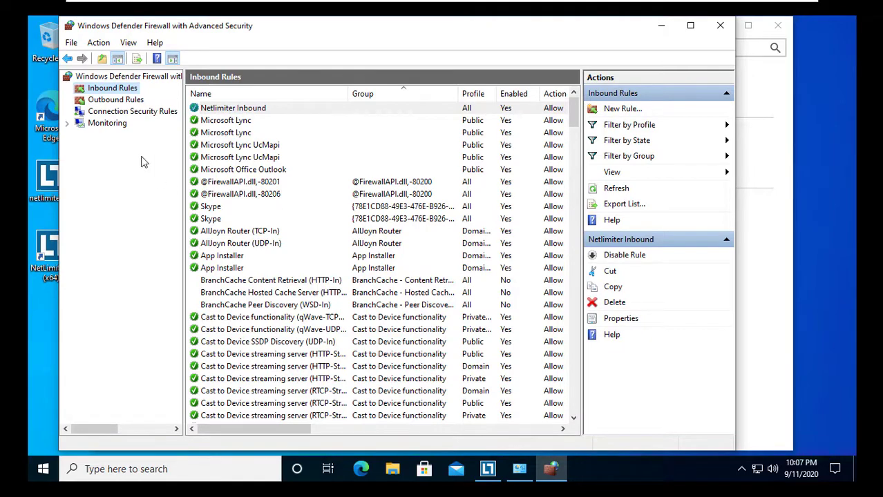
Create outbound port rule 'Netlimiter Outbound' allowing TCP port 4045 on all profiles, then close the firewall window
left_click(98, 103)
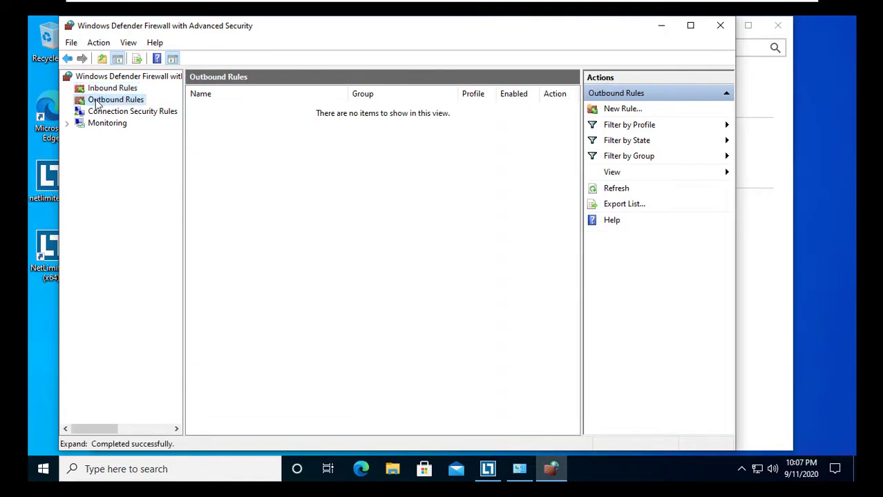
left_click(618, 115)
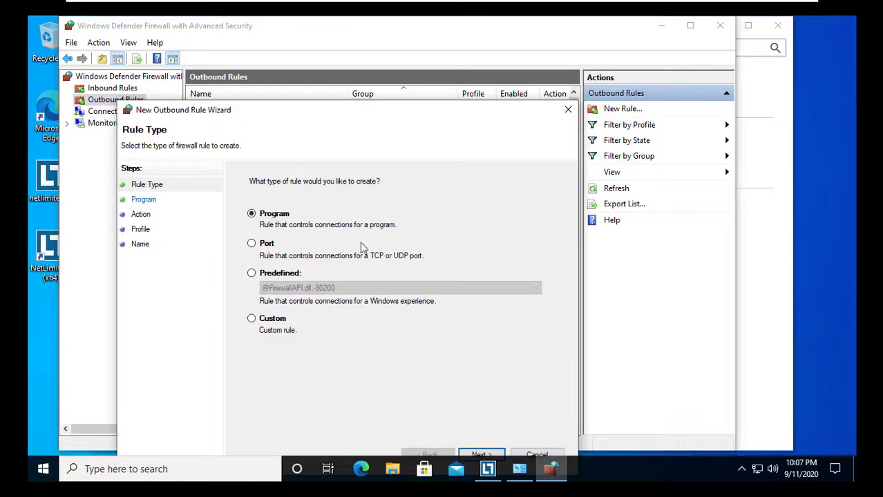
left_click(251, 244)
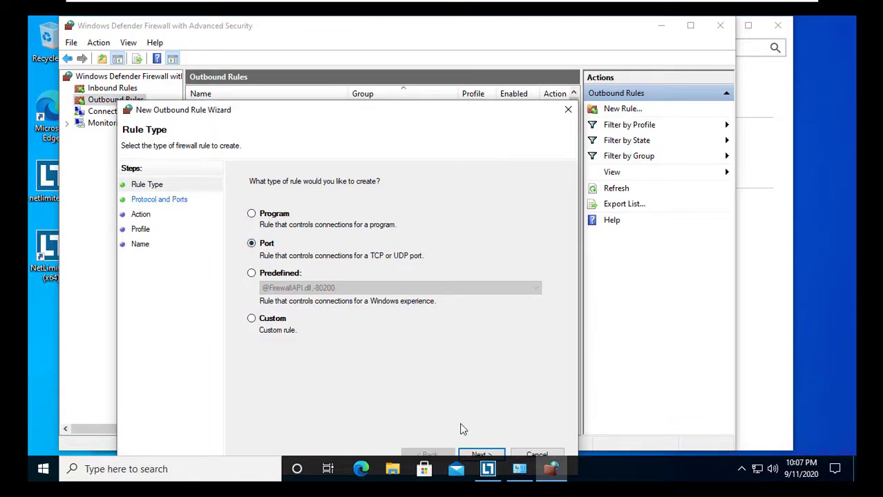
left_click(483, 455)
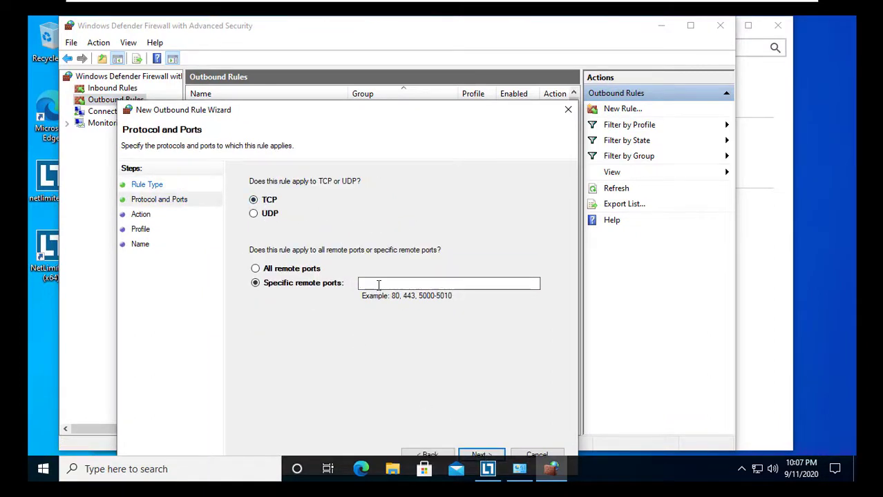
type("4045")
left_click(483, 455)
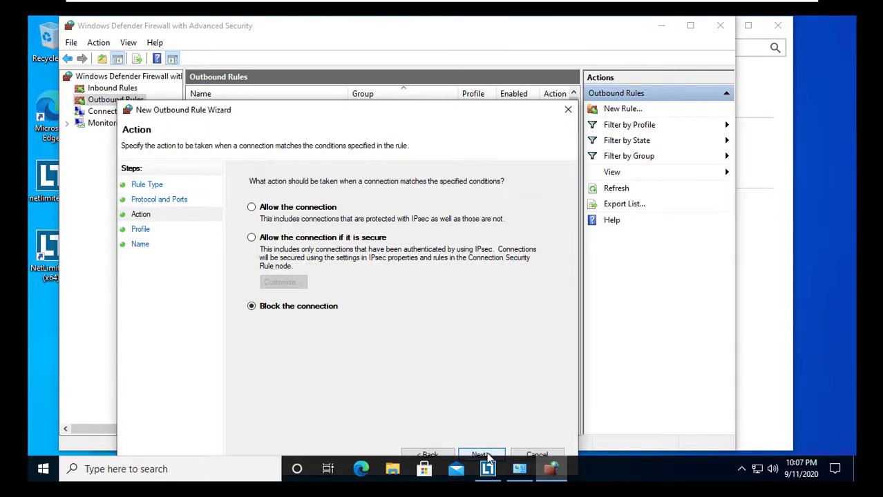
left_click(252, 208)
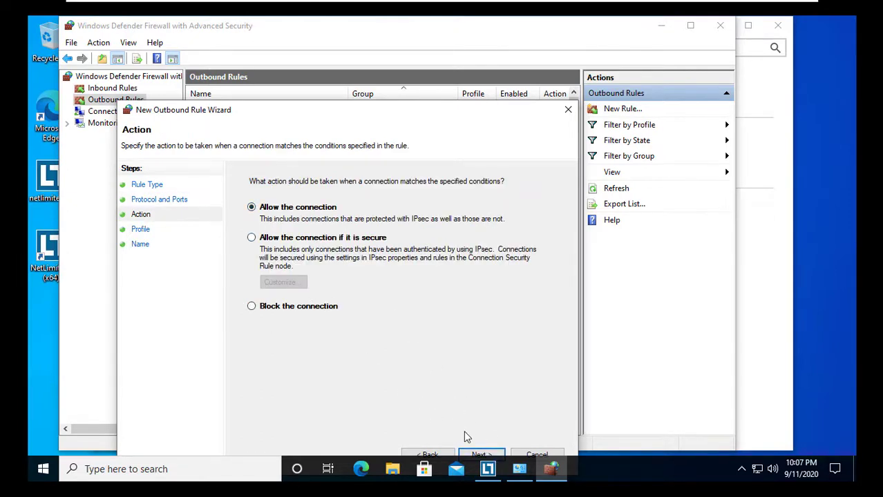
left_click(487, 456)
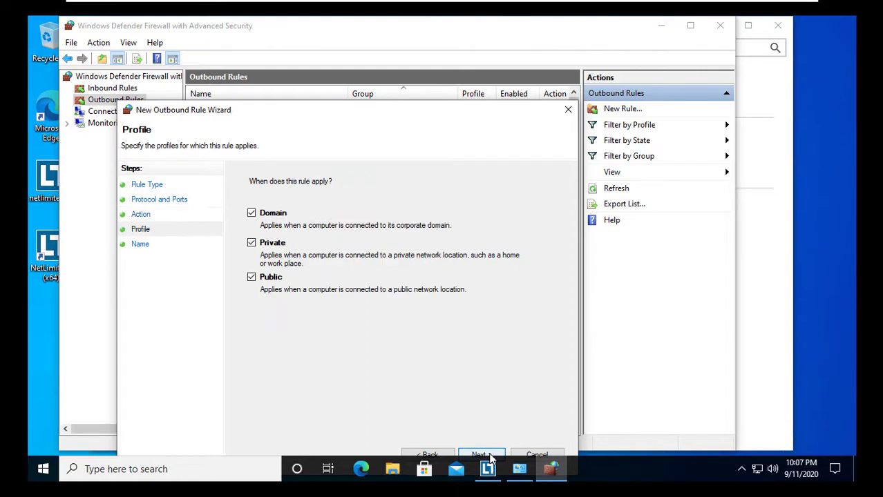
left_click(489, 457)
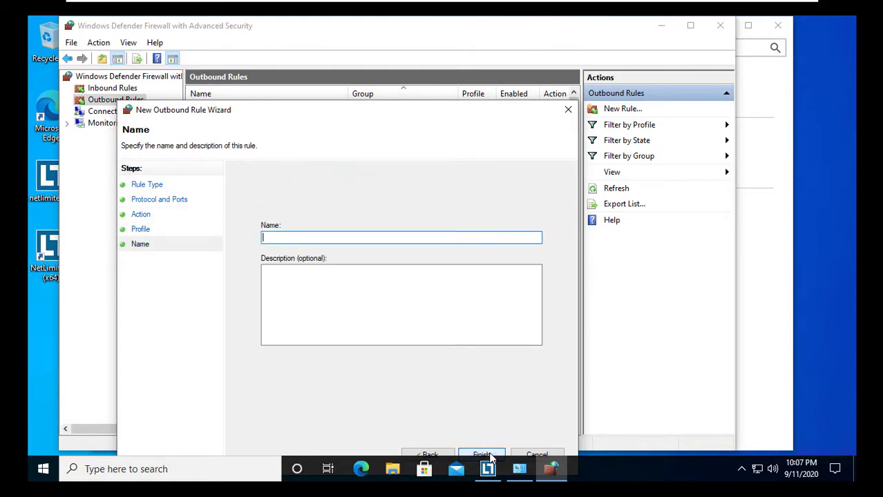
type("Netlimiter Outbound")
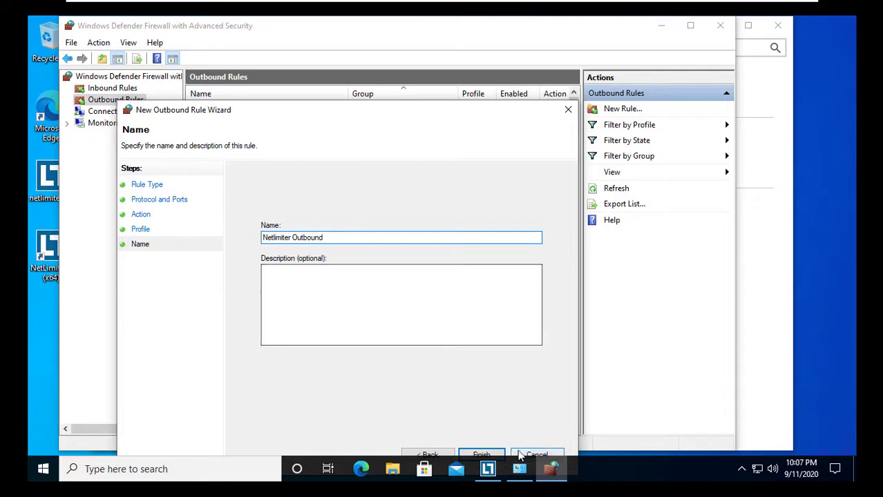
left_click(483, 455)
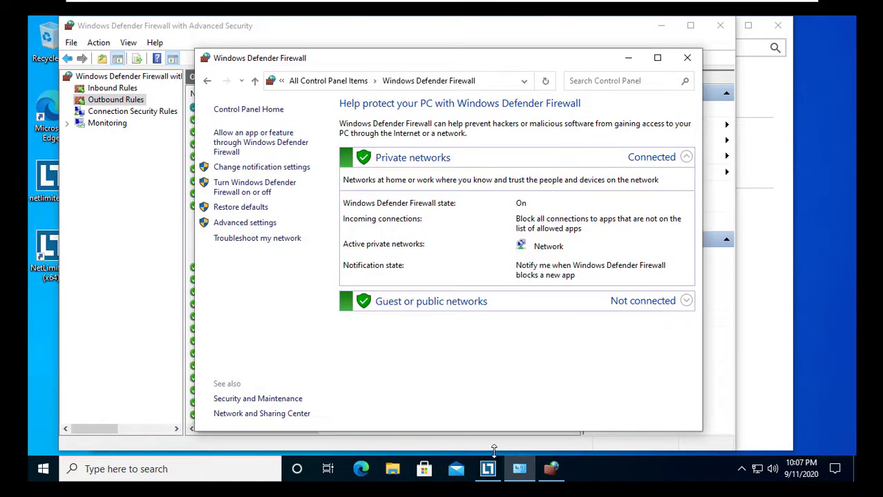
left_click(686, 58)
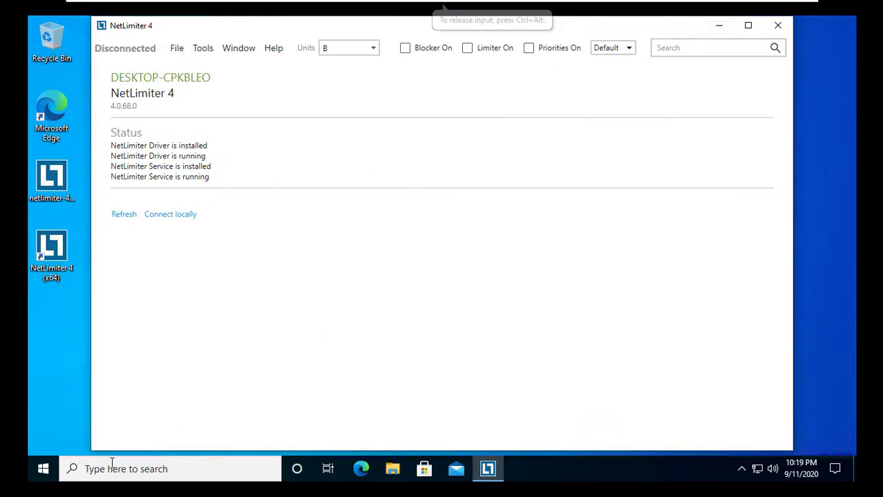
Run ipconfig in Command Prompt and select the IPv4 address 192.168.1.13
left_click(97, 469)
type("cmd")
key("Return")
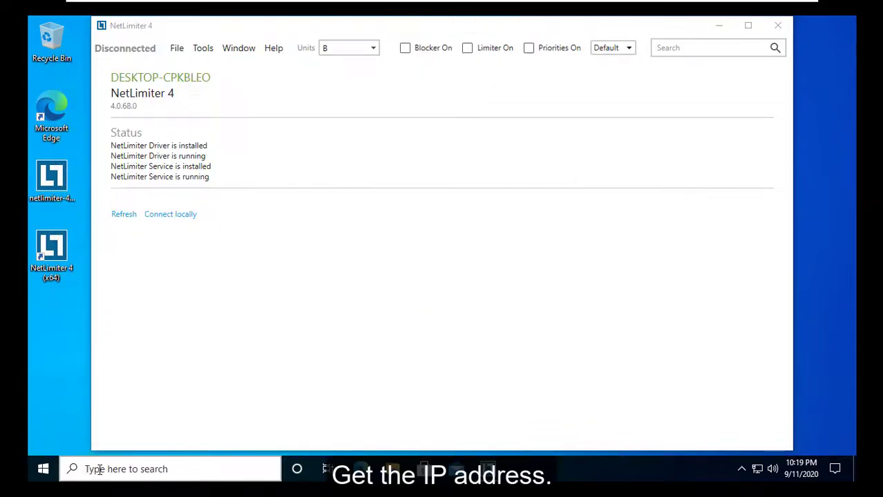
type("ipconfig")
key("Return")
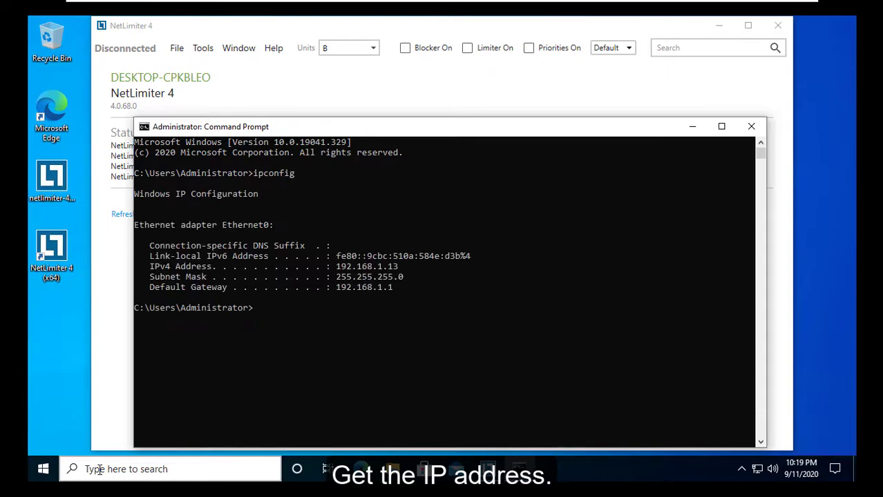
left_click_drag(336, 266, 400, 267)
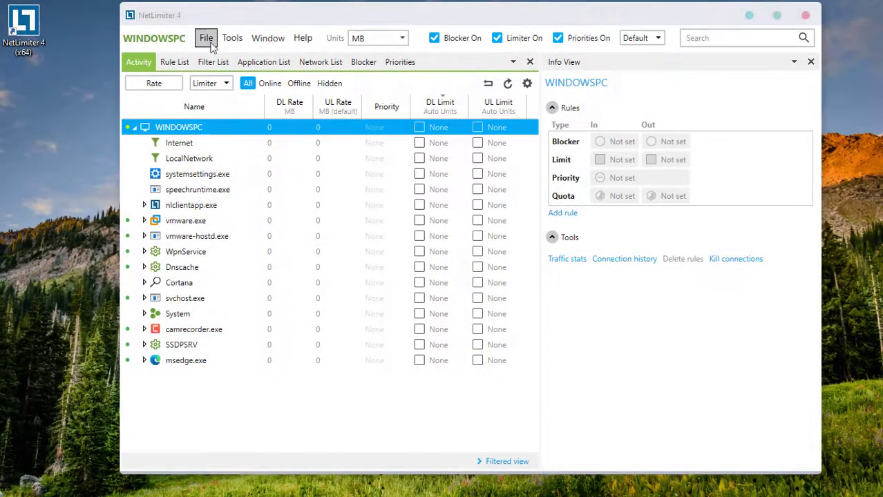
Start a remote connection to host 192.168.1.13 with user name administrator
left_click(205, 38)
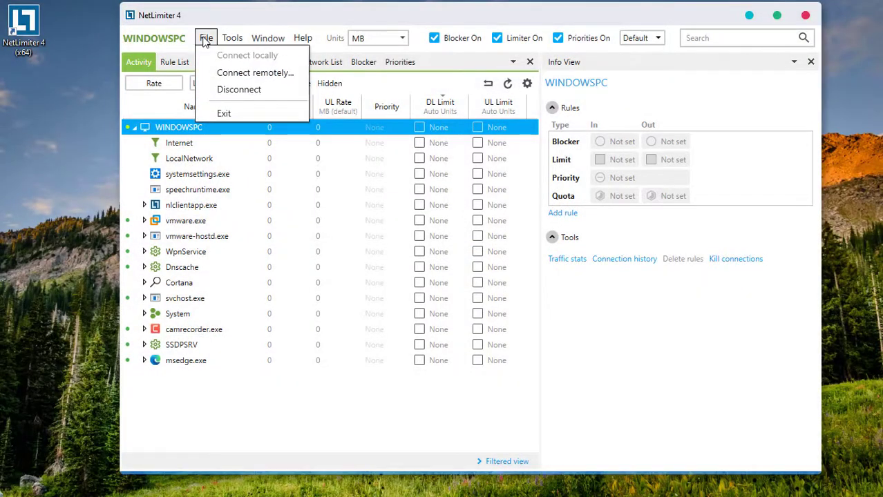
left_click(253, 73)
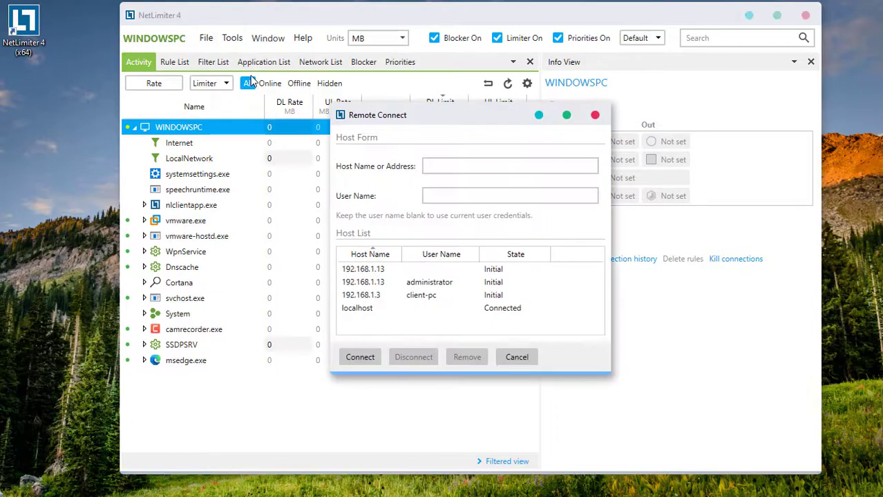
left_click(436, 166)
type("192.168.1.13")
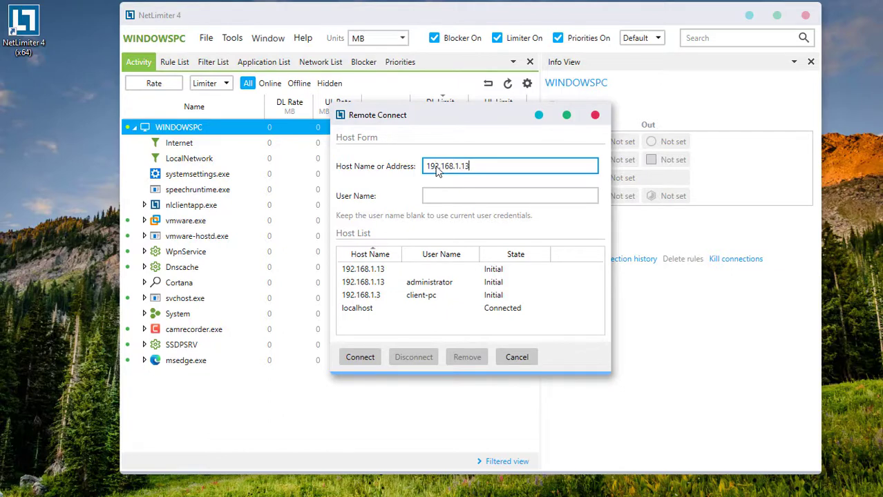
left_click(439, 197)
type("administrator")
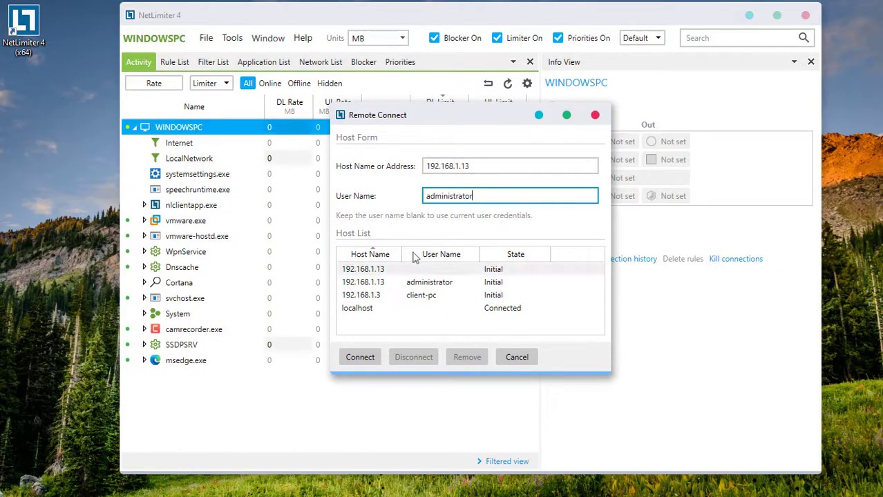
Connect with the administrator's password, then close the Remote Connect dialog
left_click(360, 357)
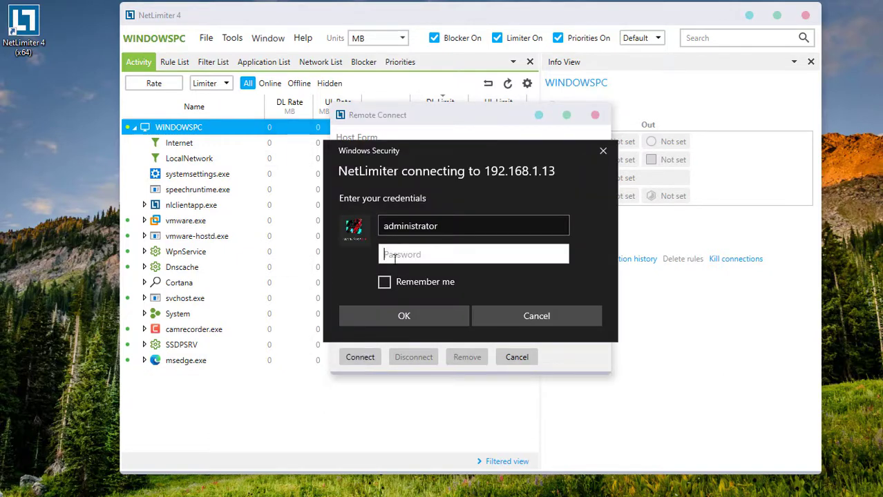
type("******")
left_click(404, 315)
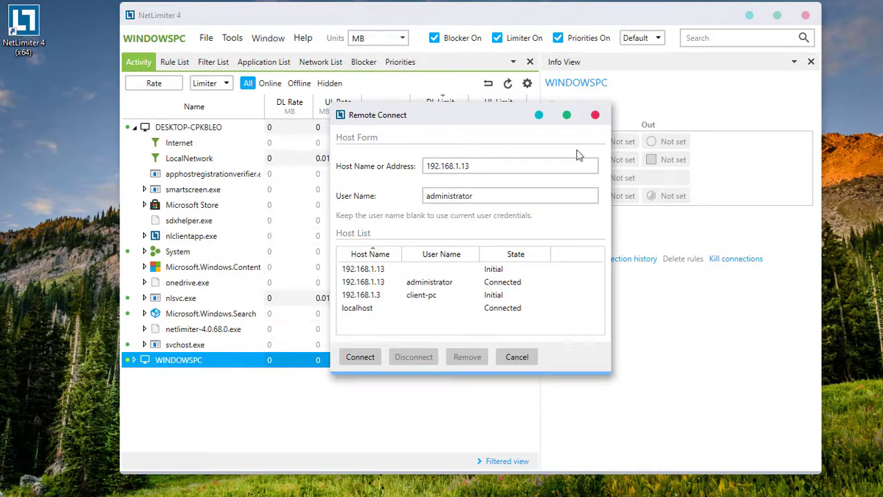
left_click(596, 116)
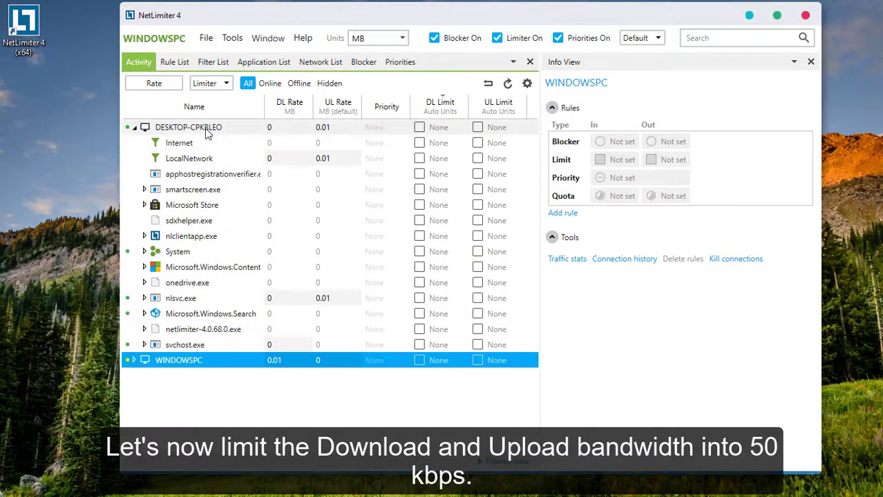
Tick DESKTOP-CPKBLEO's DL Limit and UL Limit boxes to cap both at 50 KB/s
left_click(209, 132)
left_click(419, 127)
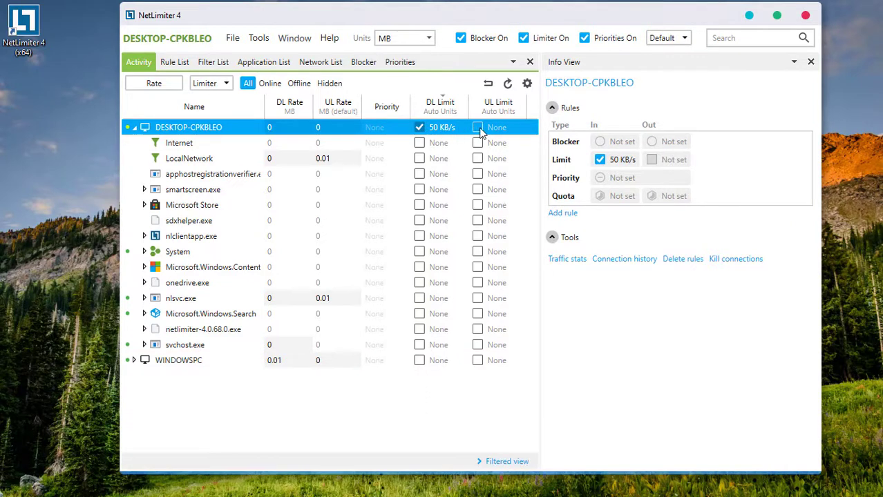
left_click(478, 127)
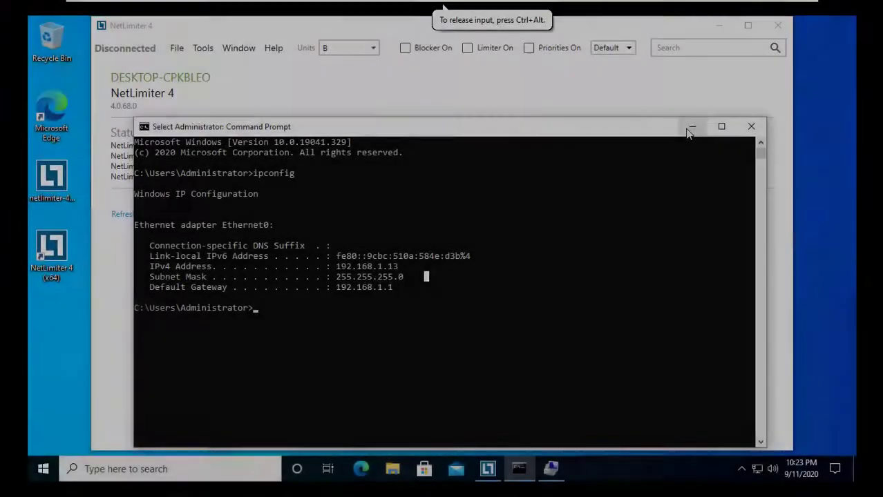
Minimize the Command Prompt and NetLimiter windows and sign the Administrator out of Windows
left_click(690, 128)
left_click(721, 27)
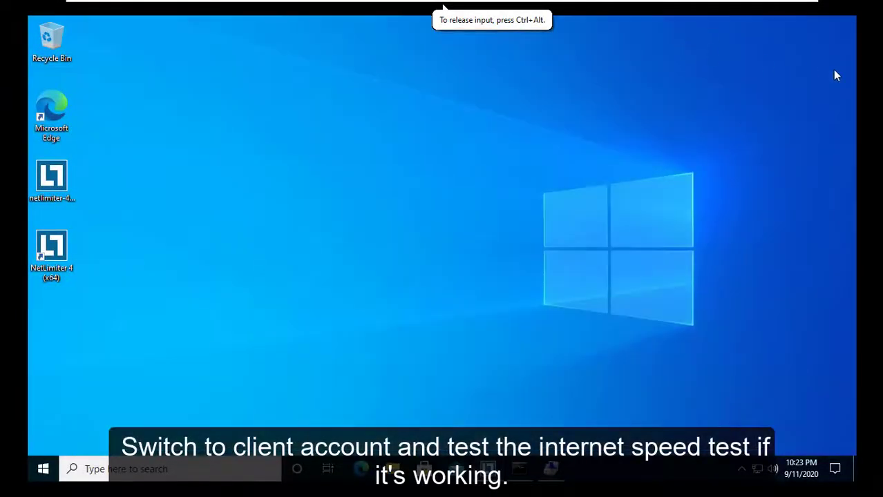
left_click(43, 468)
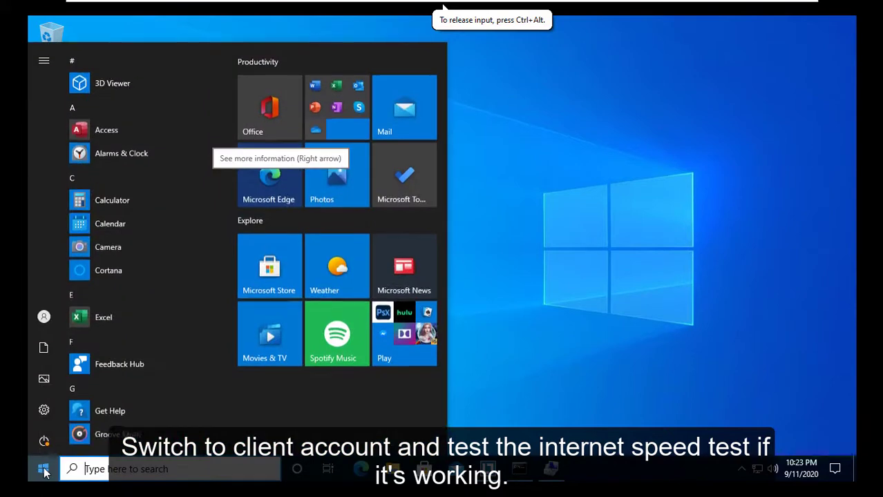
left_click(62, 316)
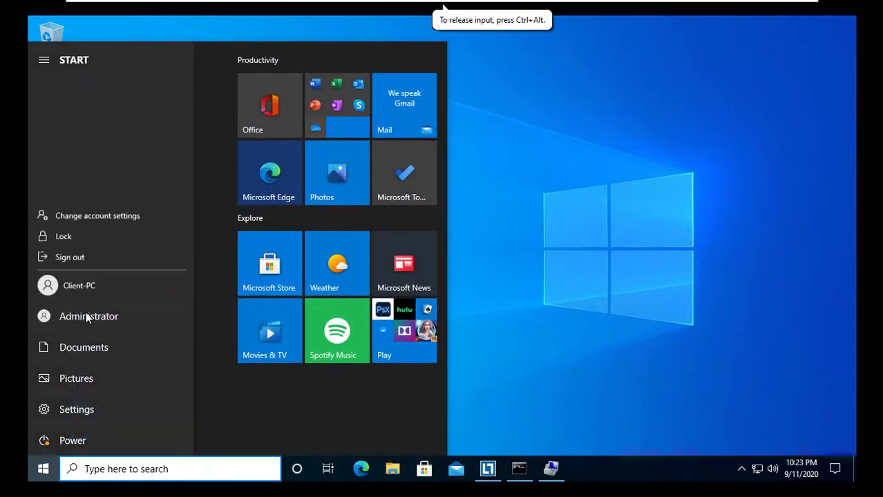
left_click(74, 255)
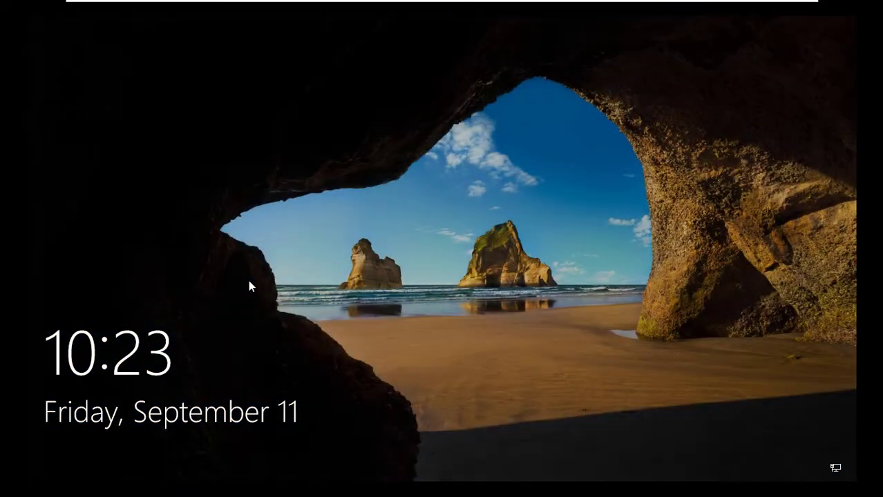
Sign in to the Client-PC account from the lock screen
left_click(248, 279)
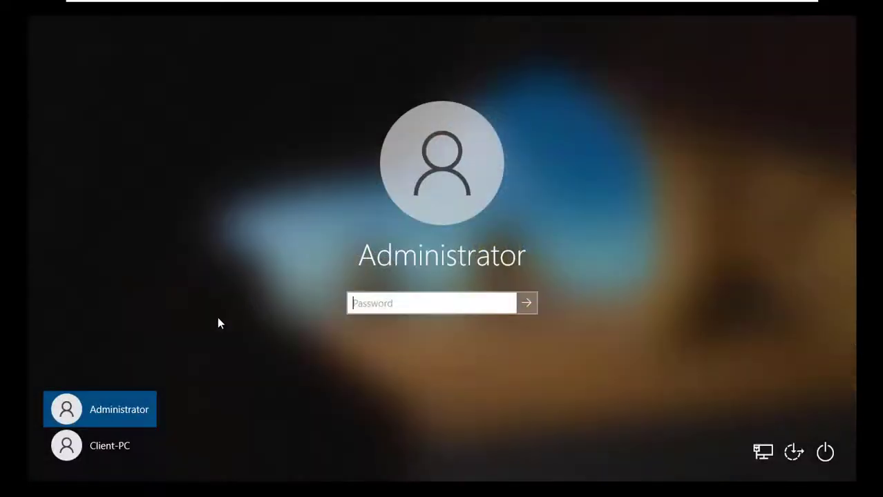
left_click(112, 449)
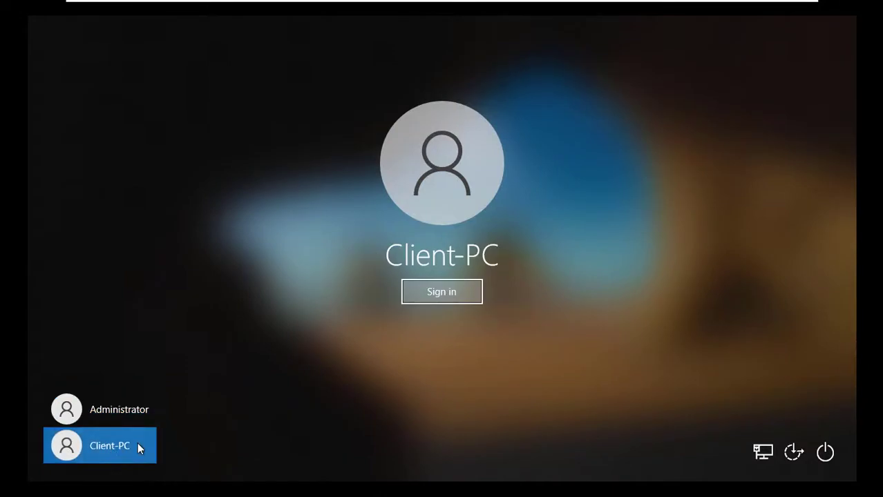
left_click(423, 299)
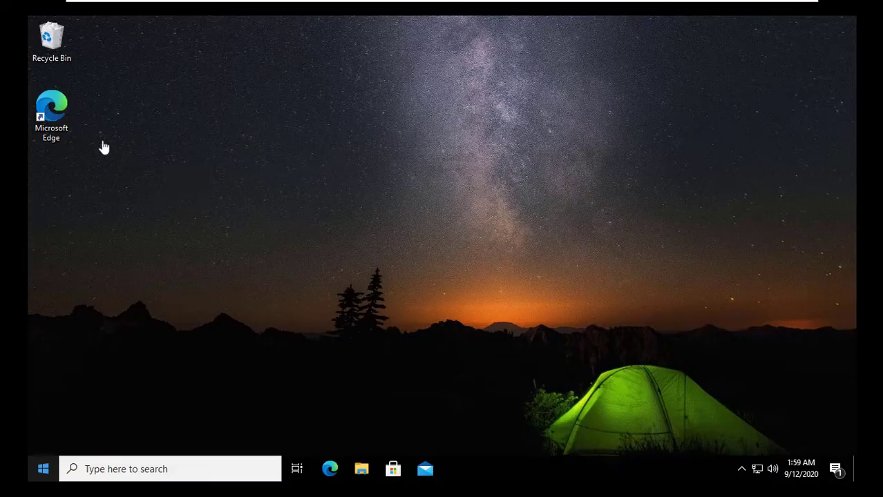
Launch Edge and load the Frontier Internet Speed Test Tool from the 'frontier' address-bar suggestion
left_click(64, 110)
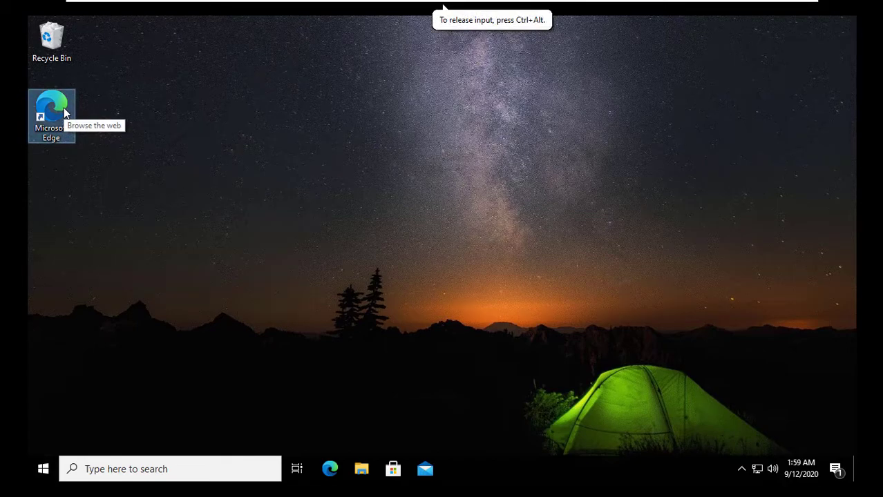
double_click(73, 109)
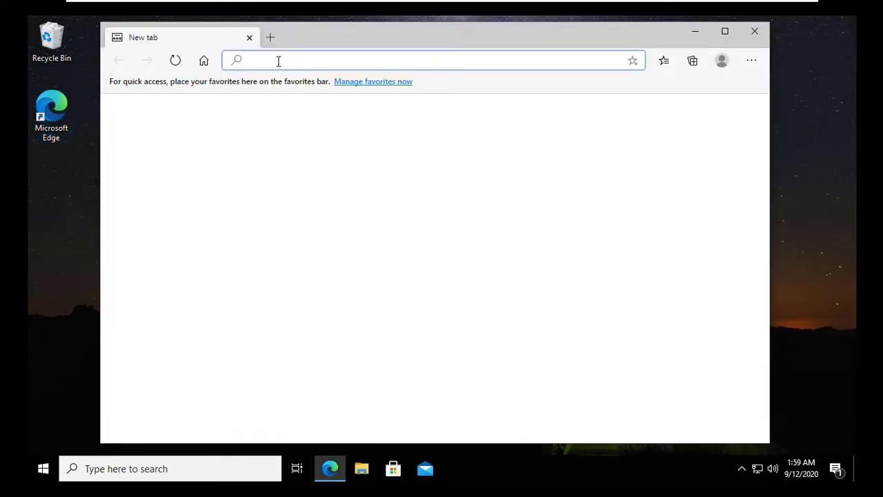
type("fro")
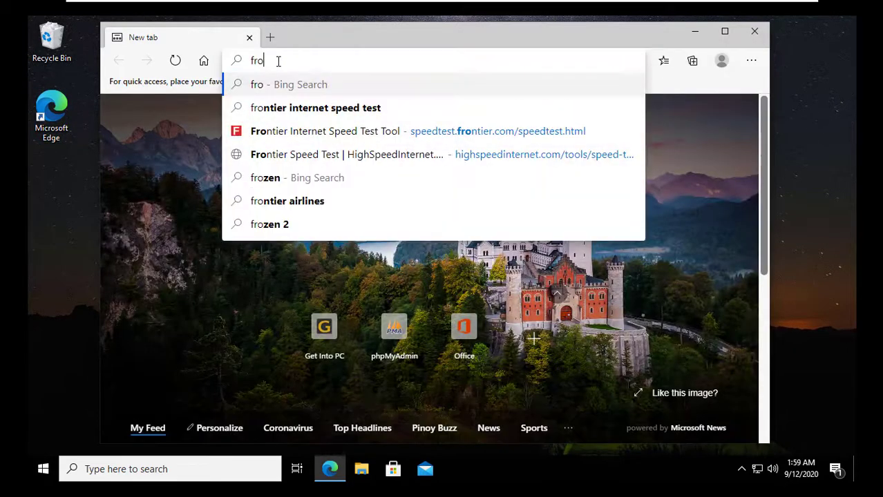
type("ntier")
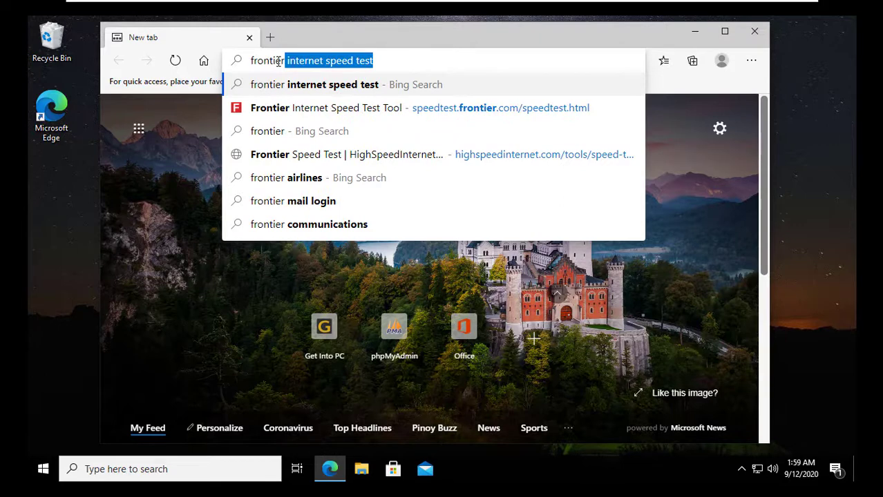
key("Down")
key("Return")
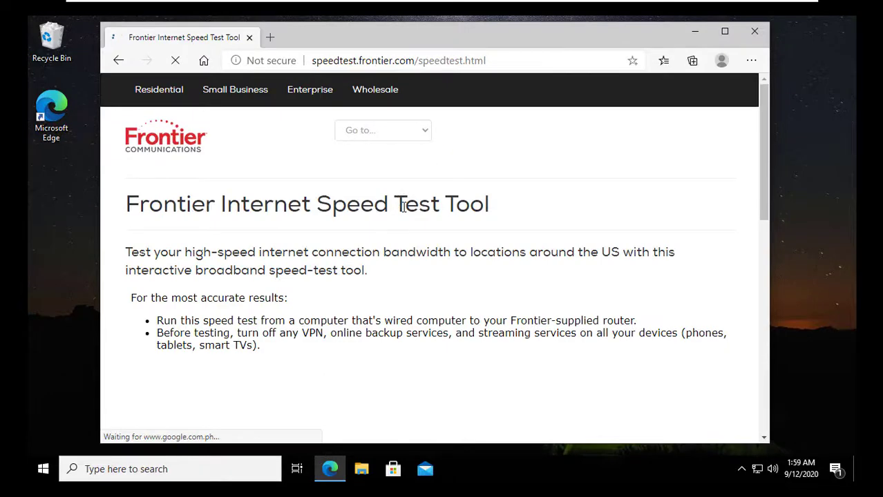
scroll(418, 237, "down", 3)
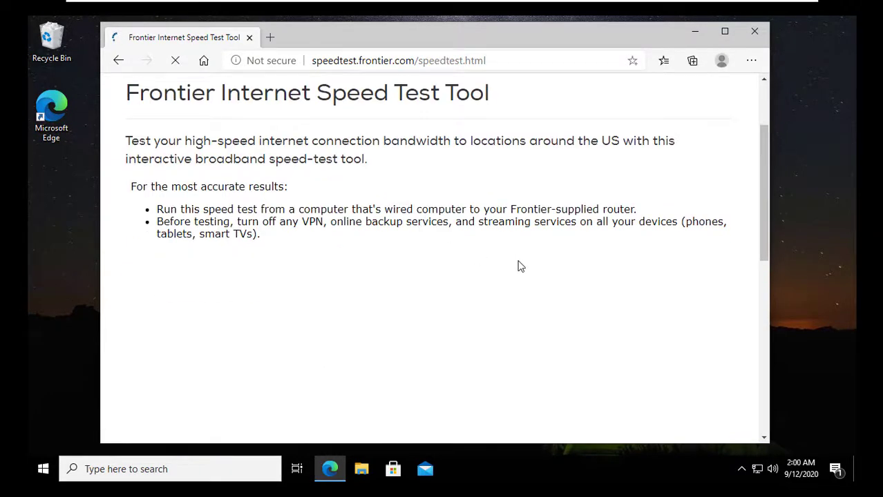
scroll(521, 266, "down", 3)
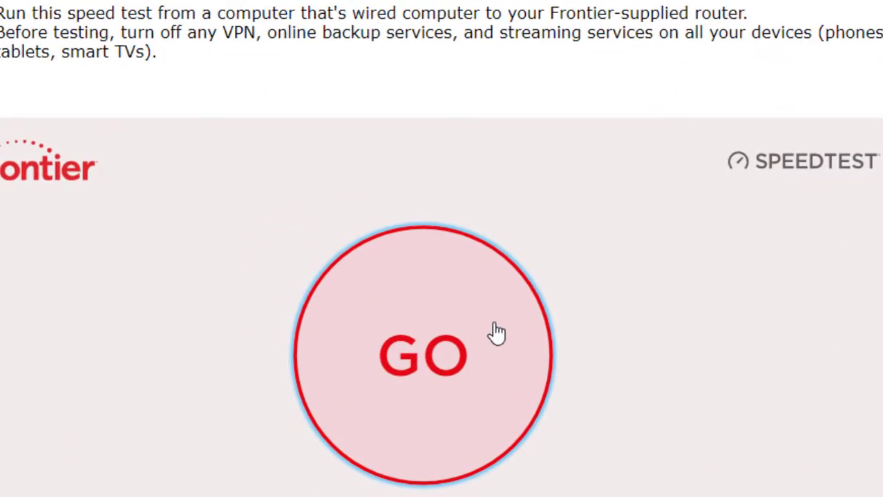
Run the speed test (0.4 Mbps down, 0.3 Mbps up), then untick DESKTOP-CPKBLEO's DL and UL limits
left_click(497, 333)
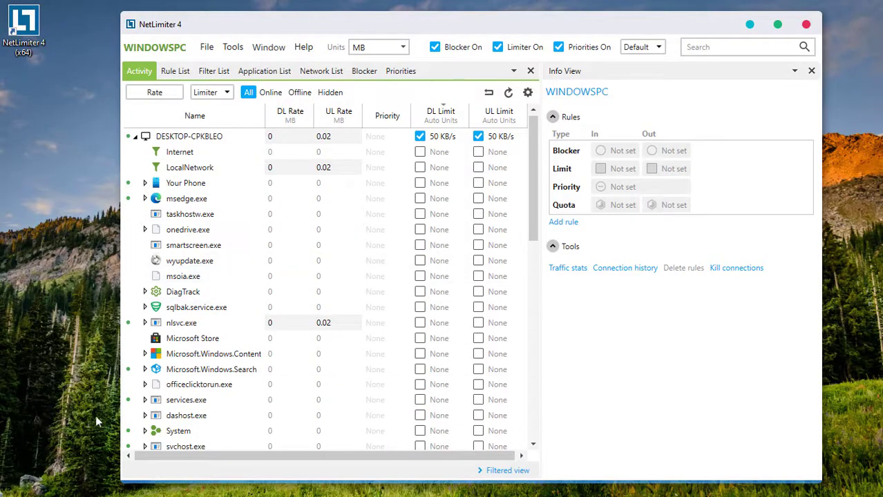
left_click(419, 136)
left_click(478, 137)
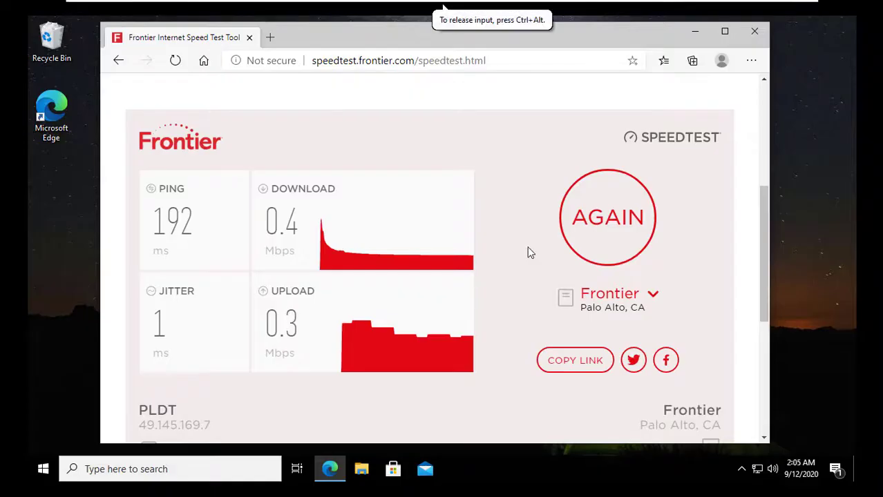
Reload the Frontier page and start a fresh unlimited speed test, measuring a 188 ms ping
left_click(174, 62)
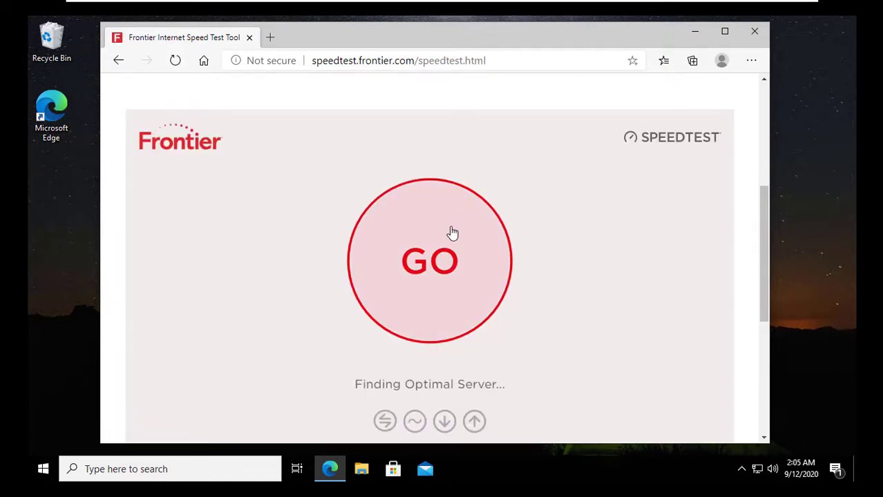
left_click(457, 275)
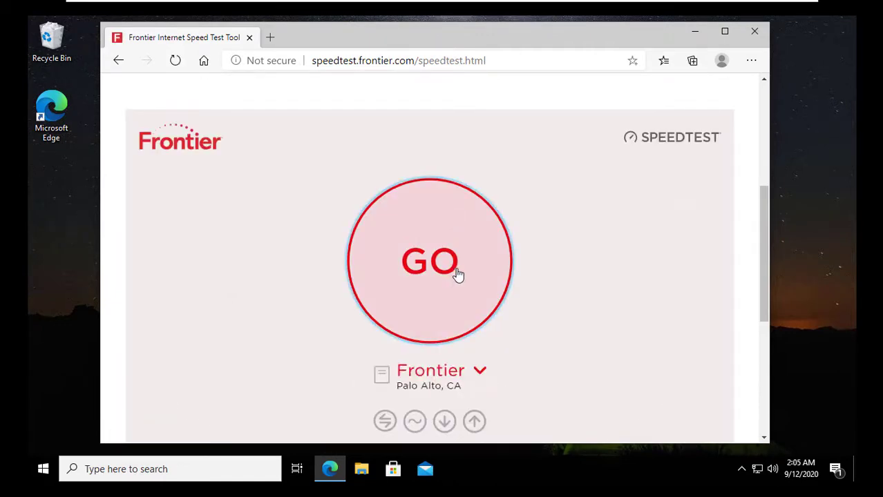
scroll(737, 267, "up", 1)
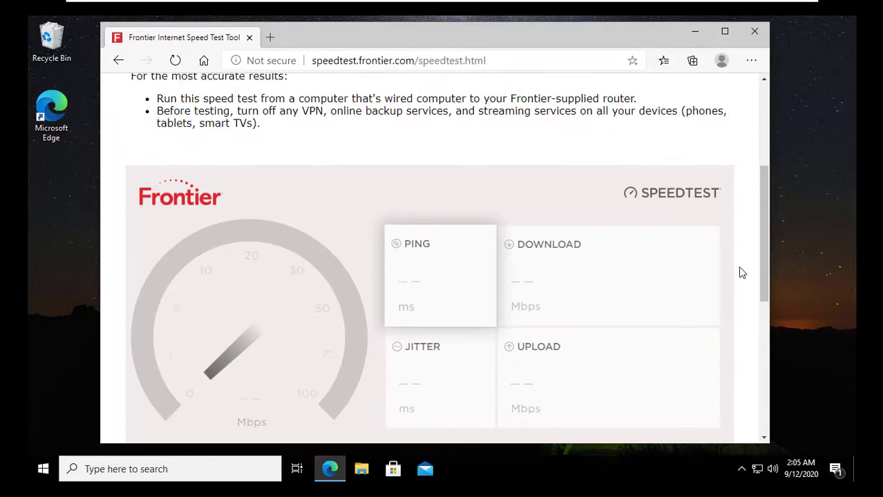
left_click_drag(767, 246, 769, 254)
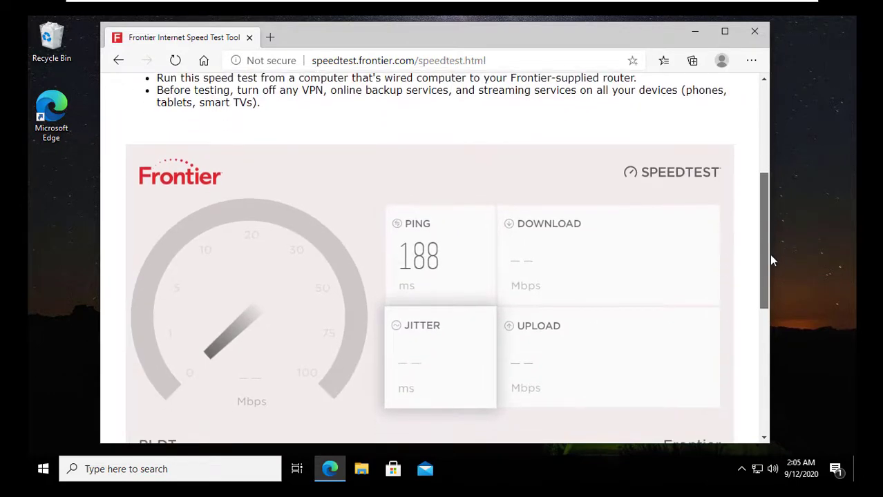